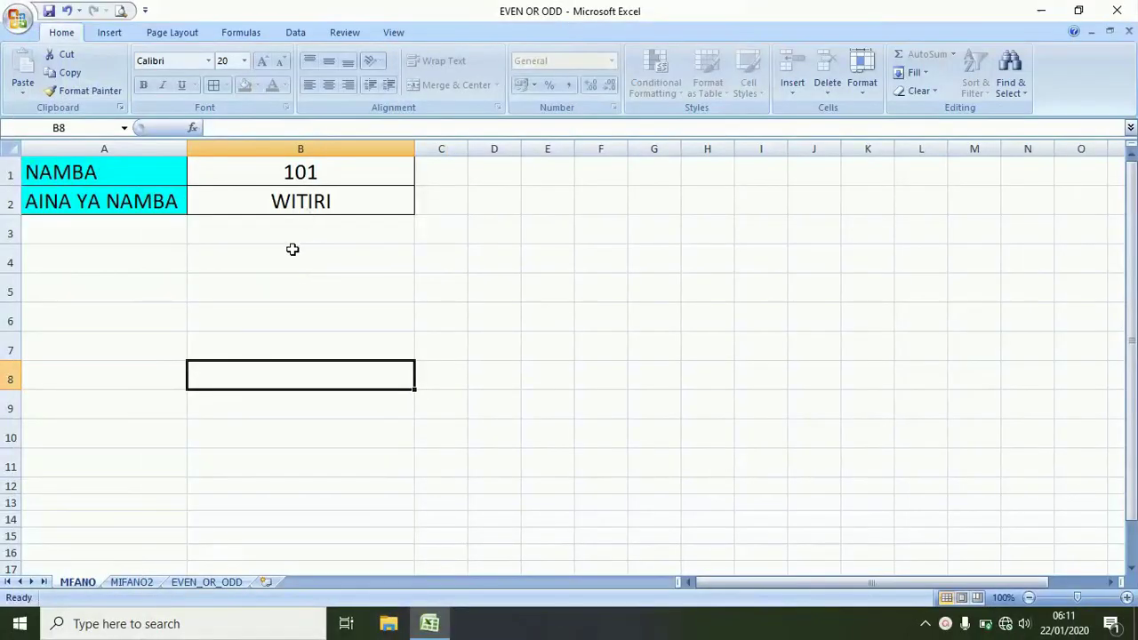
Enter 100 in B1 so B2 classifies it as SHUFWA.
left_click(290, 258)
left_click(307, 173)
type("100")
key("Return")
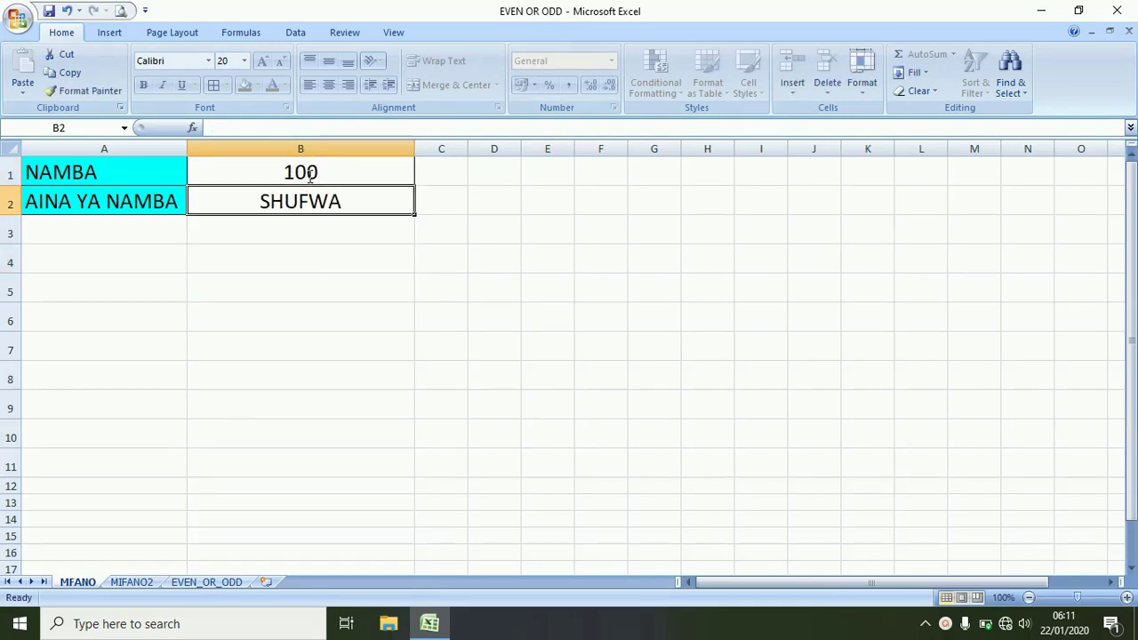
Replace the number in B1 with 1 so B2 shows WITIRI.
left_click(298, 236)
left_click(290, 254)
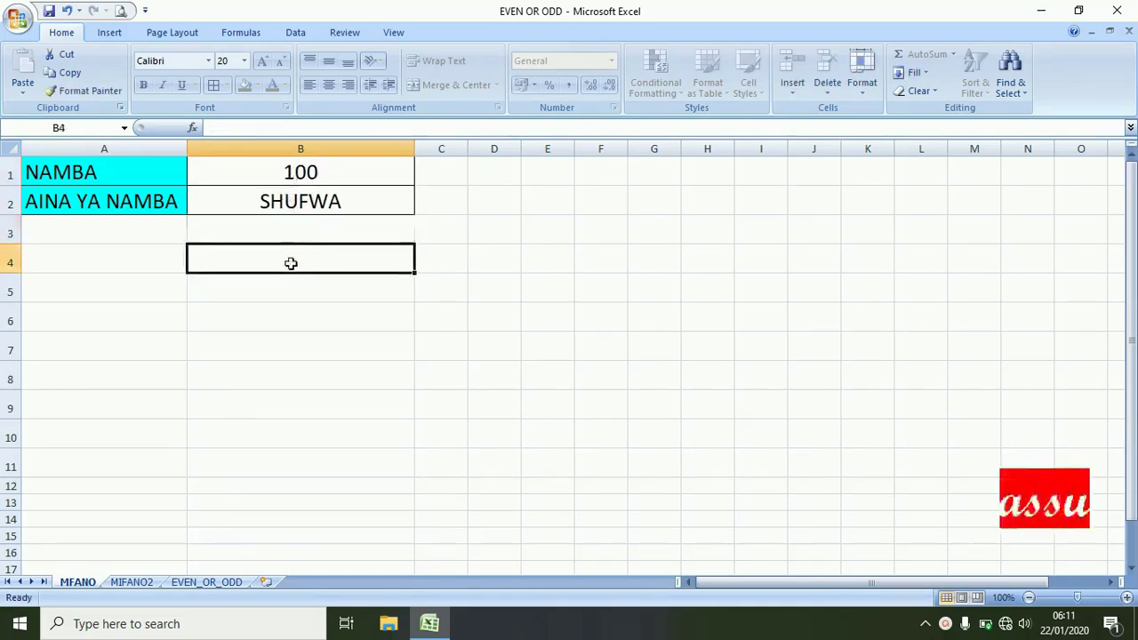
left_click(293, 174)
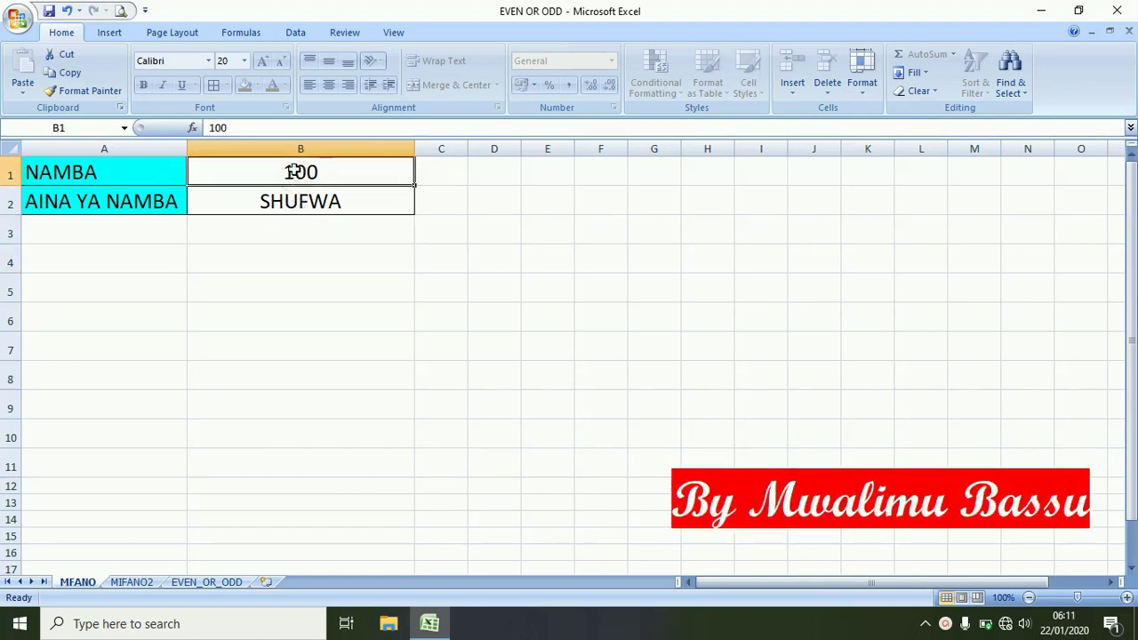
type("1")
key("Return")
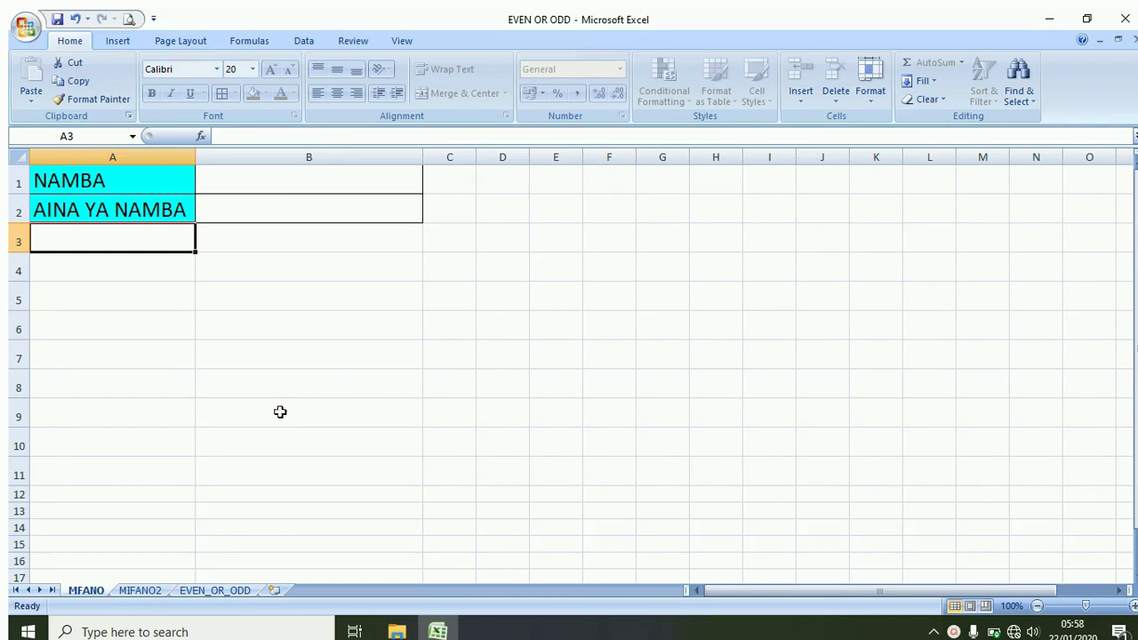
Try the numbers 2, 3, 9 and 11 in B1 in turn.
left_click(263, 178)
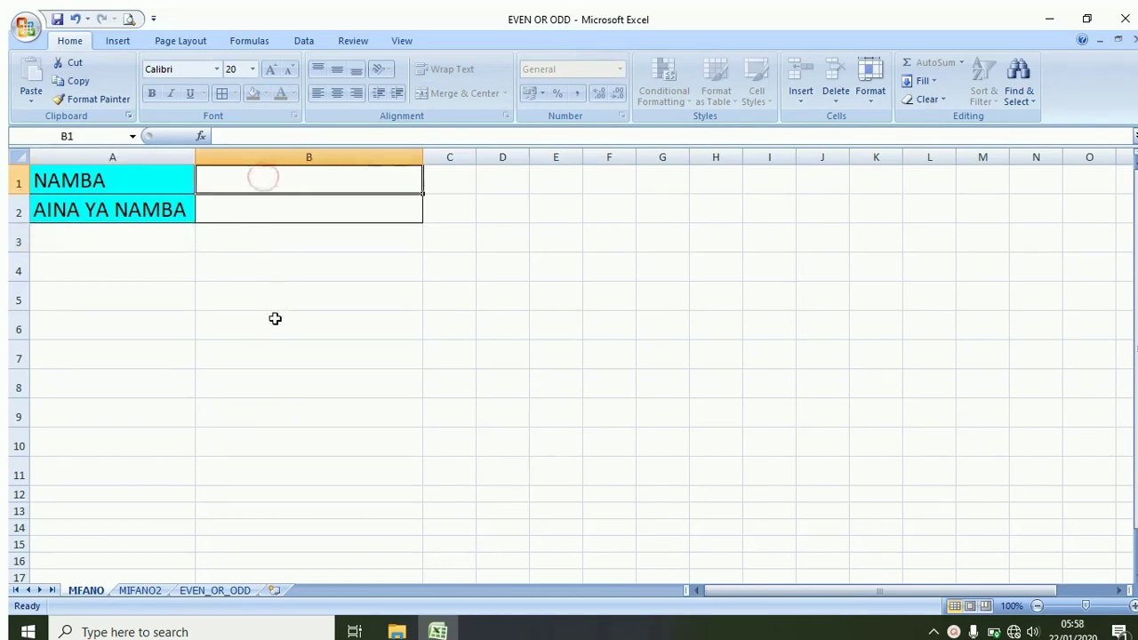
type("2")
key("Return")
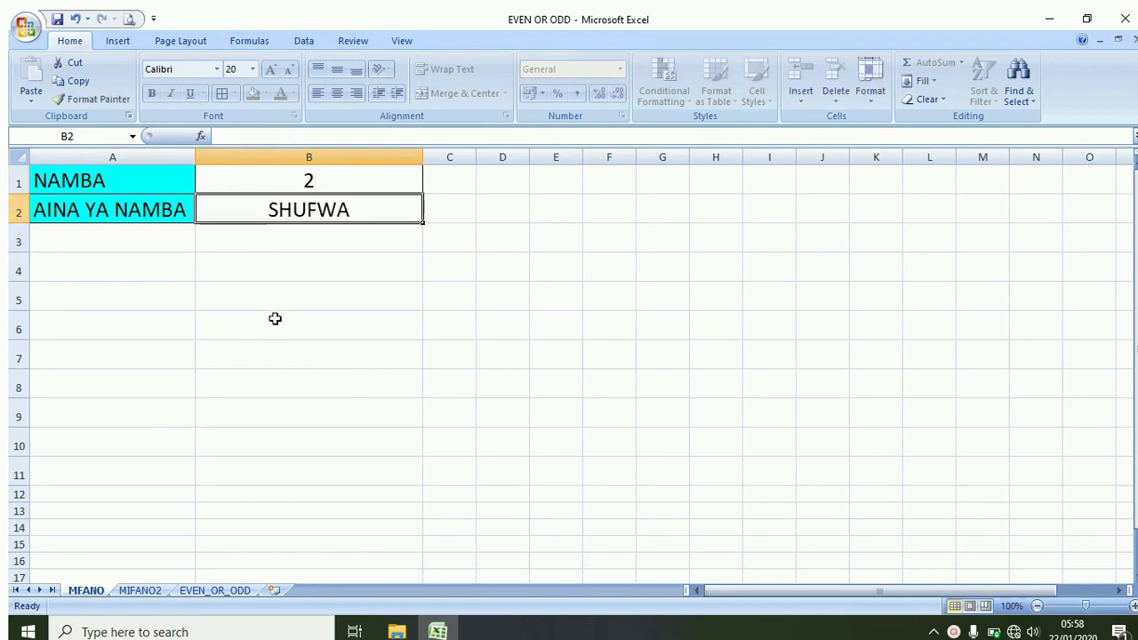
key("Up")
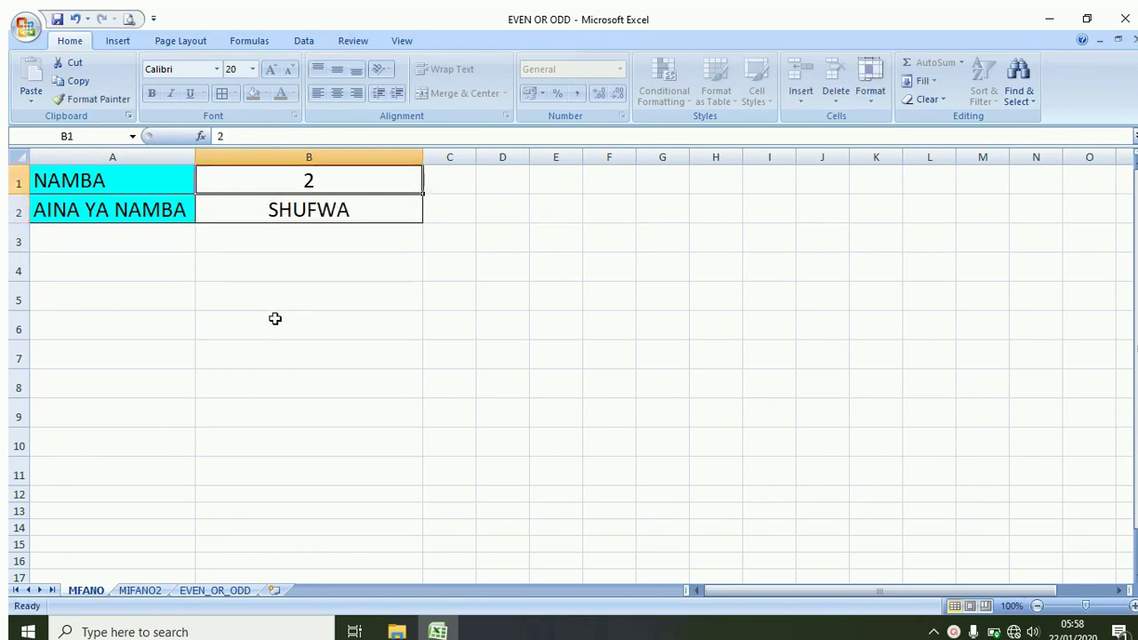
type("3")
key("Return")
key("Up")
type("9")
key("Return")
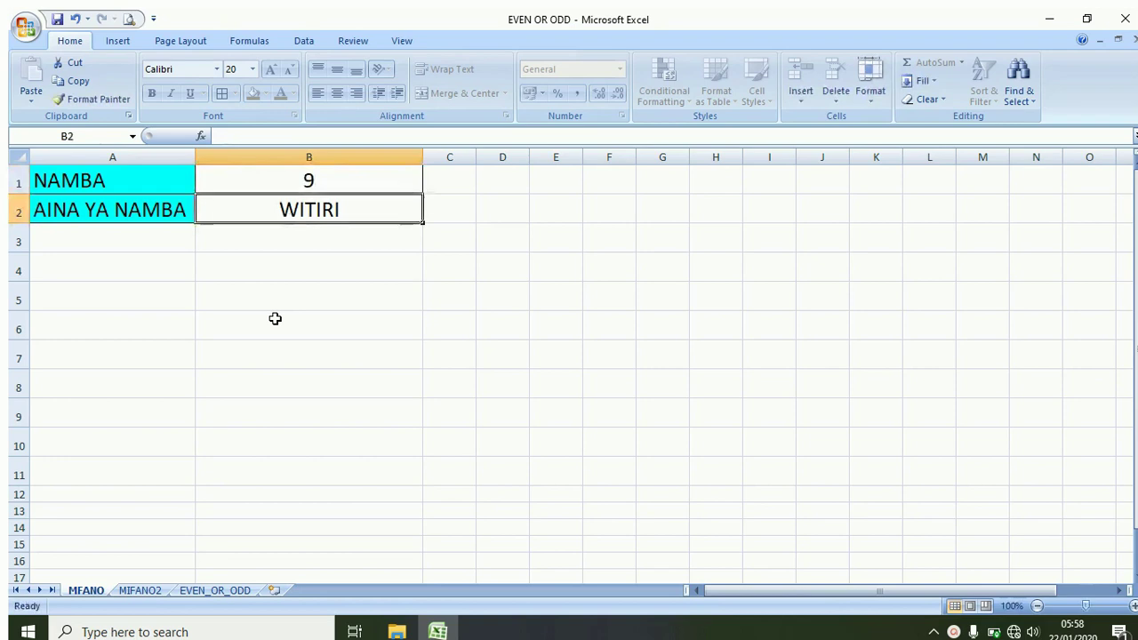
key("Up")
type("1")
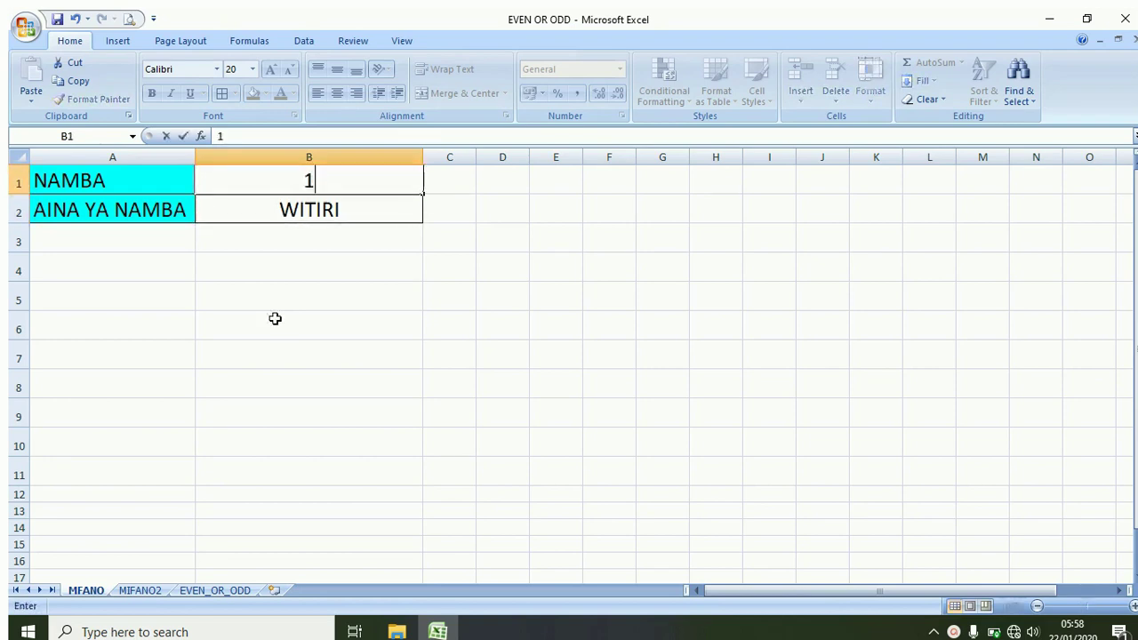
type("1")
key("Return")
Try 12, 109 and finally 200 in B1, then go to the MIFANO2 sheet.
key("Up")
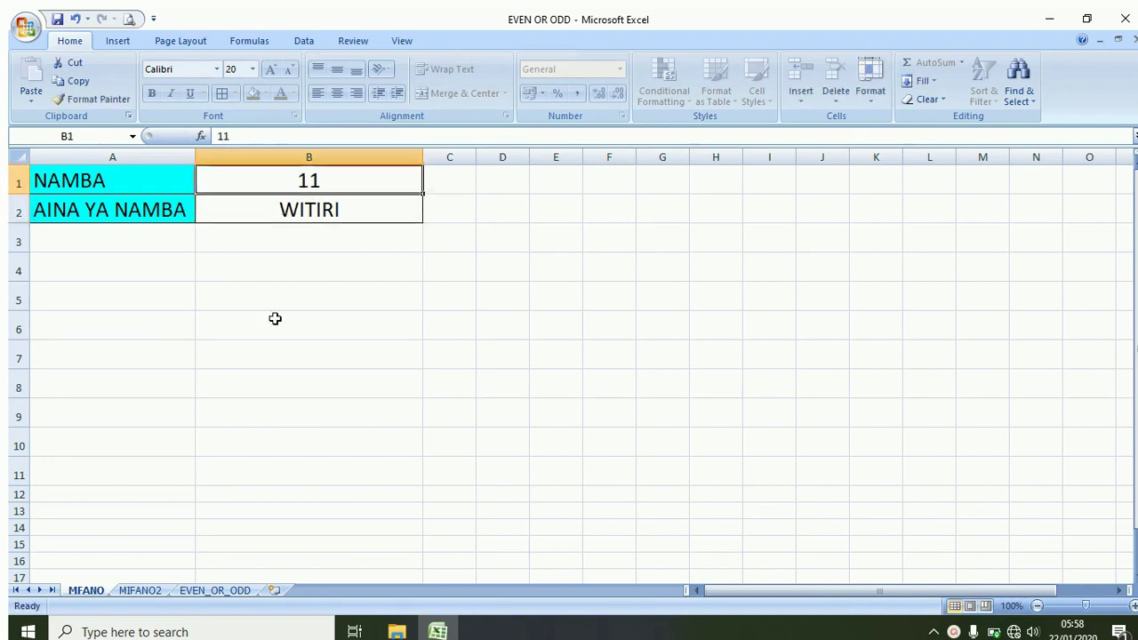
type("12")
key("Return")
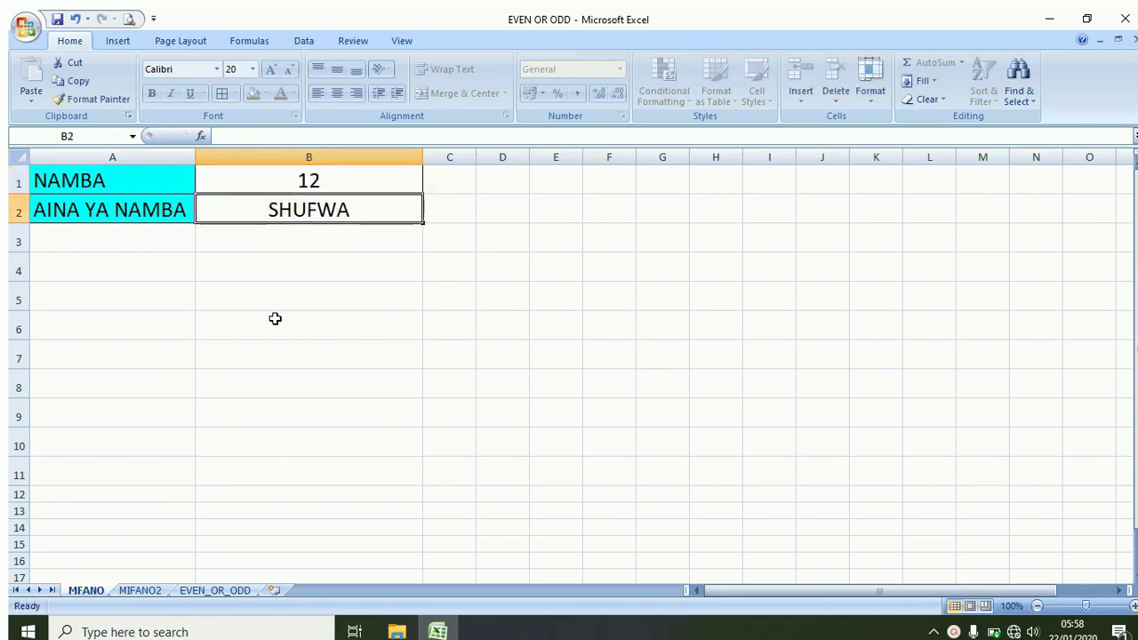
key("Up")
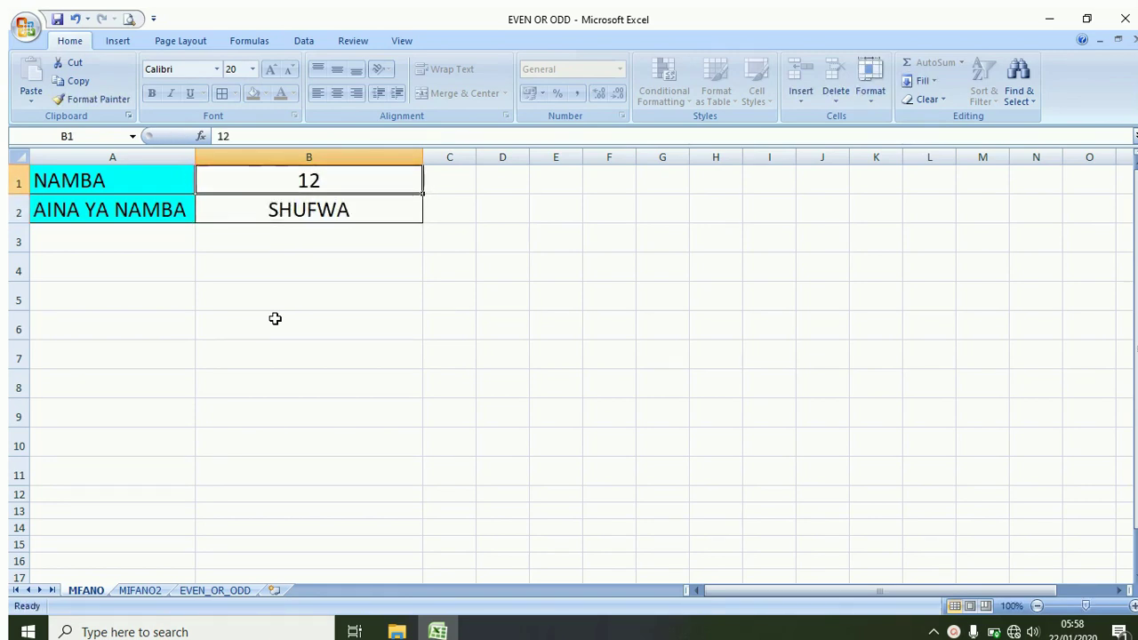
type("1")
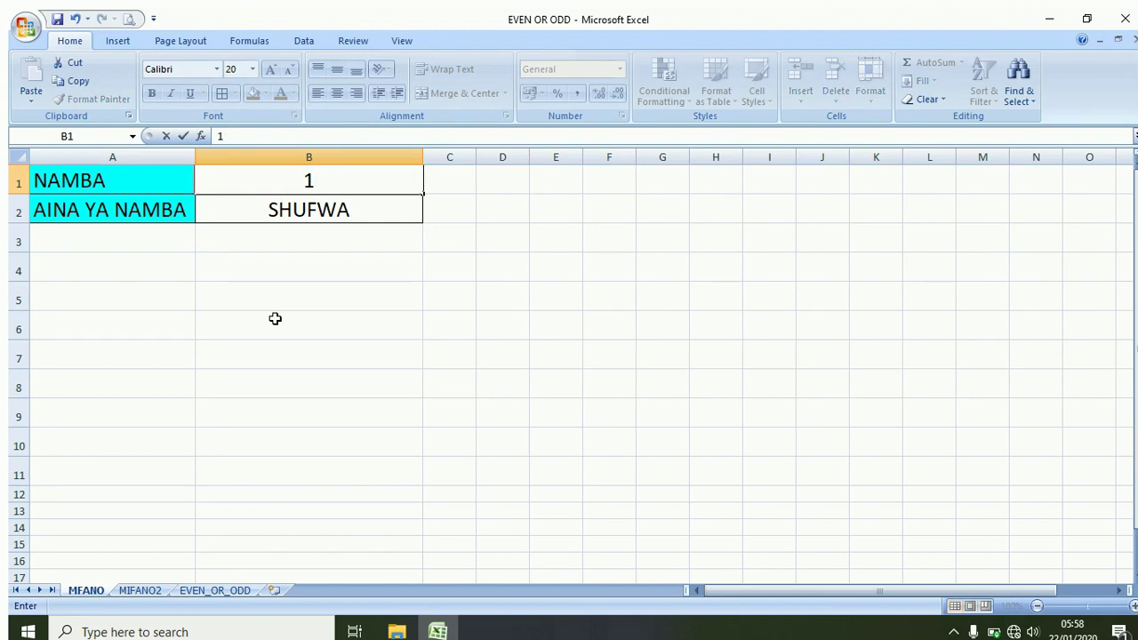
type("09")
key("Return")
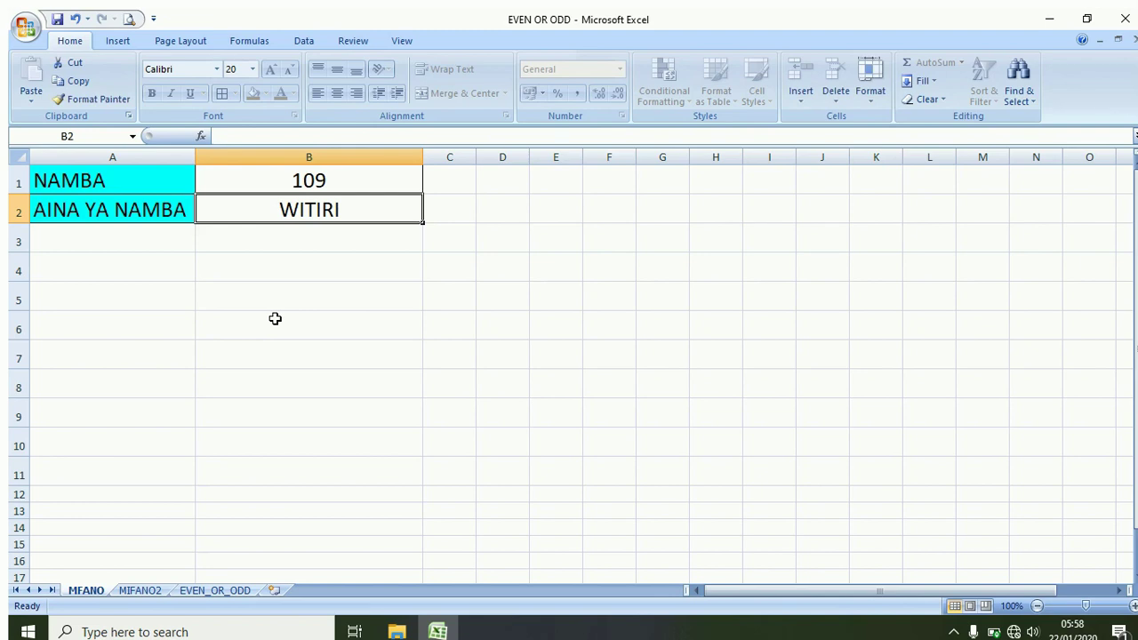
key("Up")
type("200")
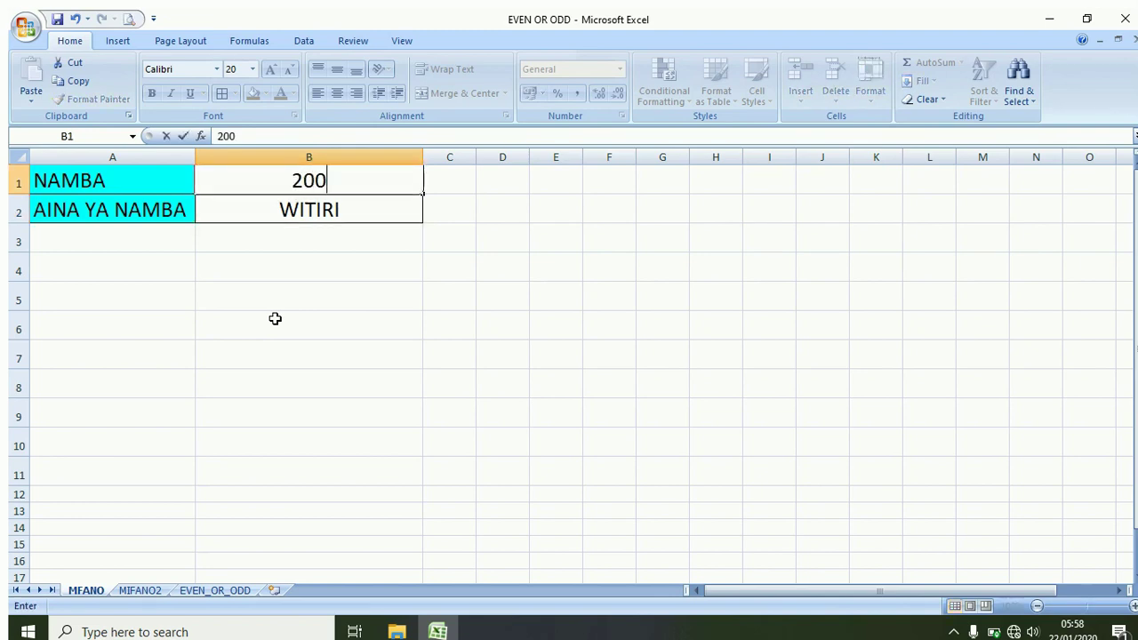
key("Return")
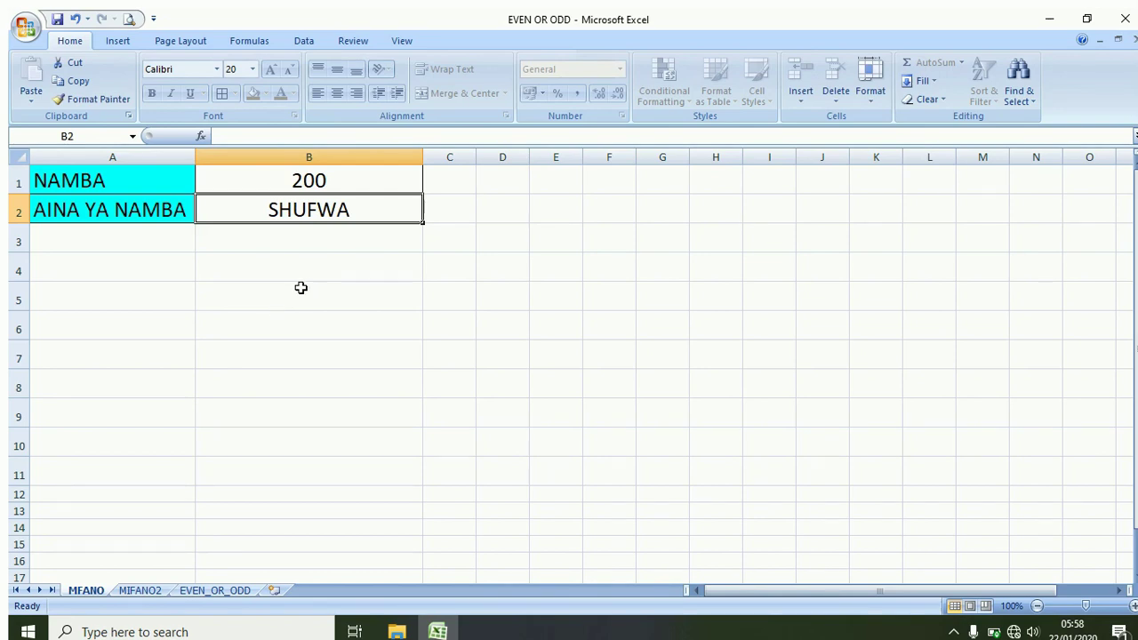
left_click(142, 591)
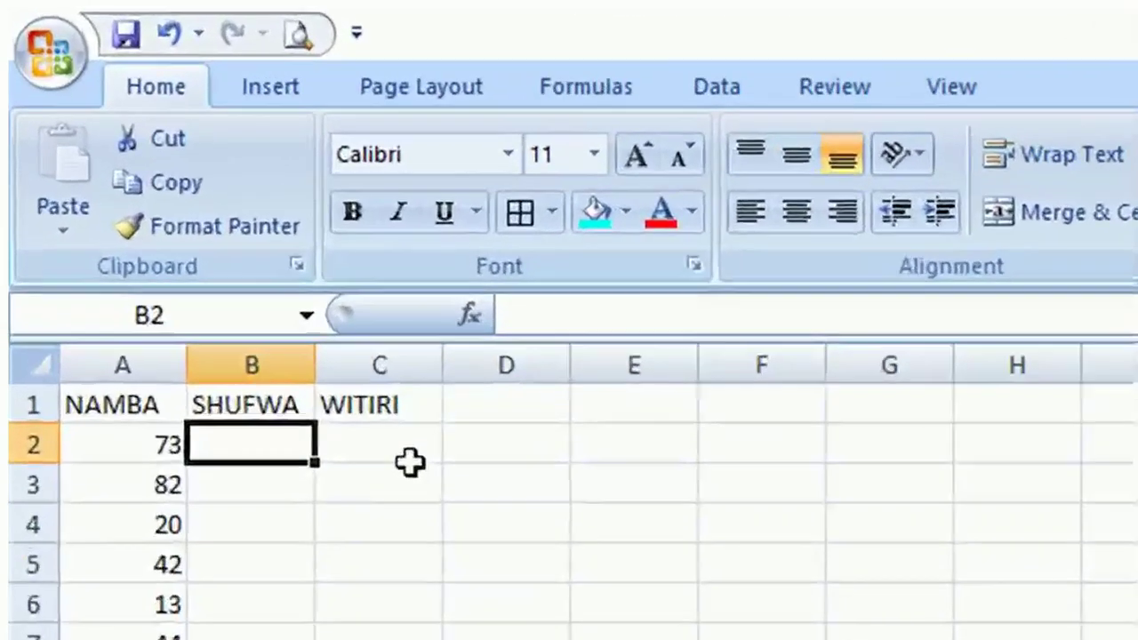
Enter =ISEVEN(A2) in B2, which returns FALSE for 73.
type("=")
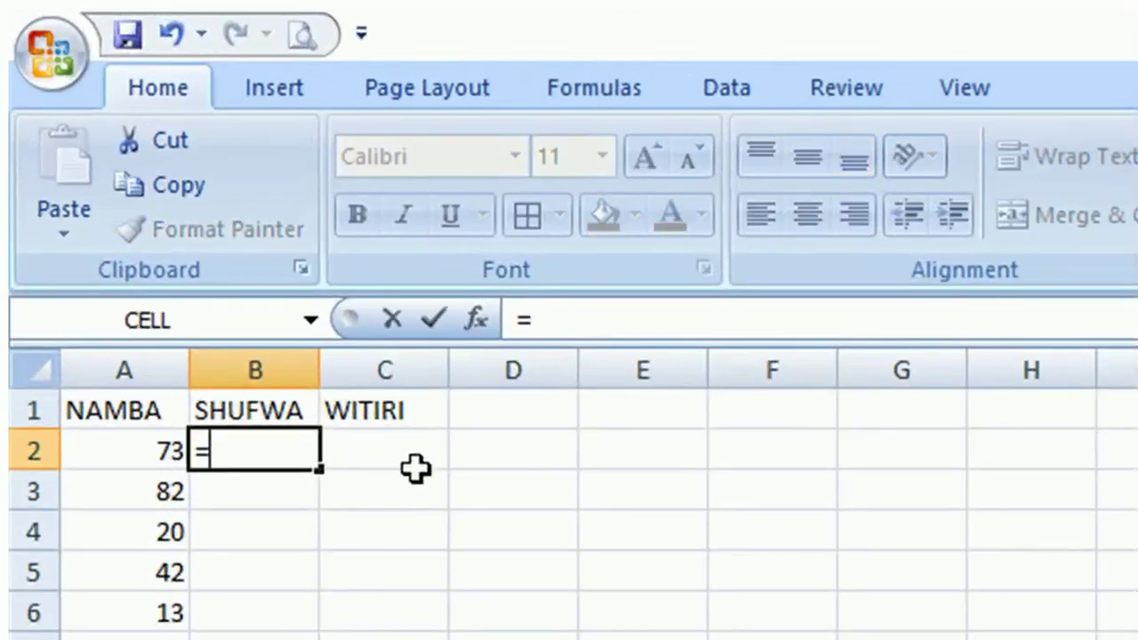
type("IS")
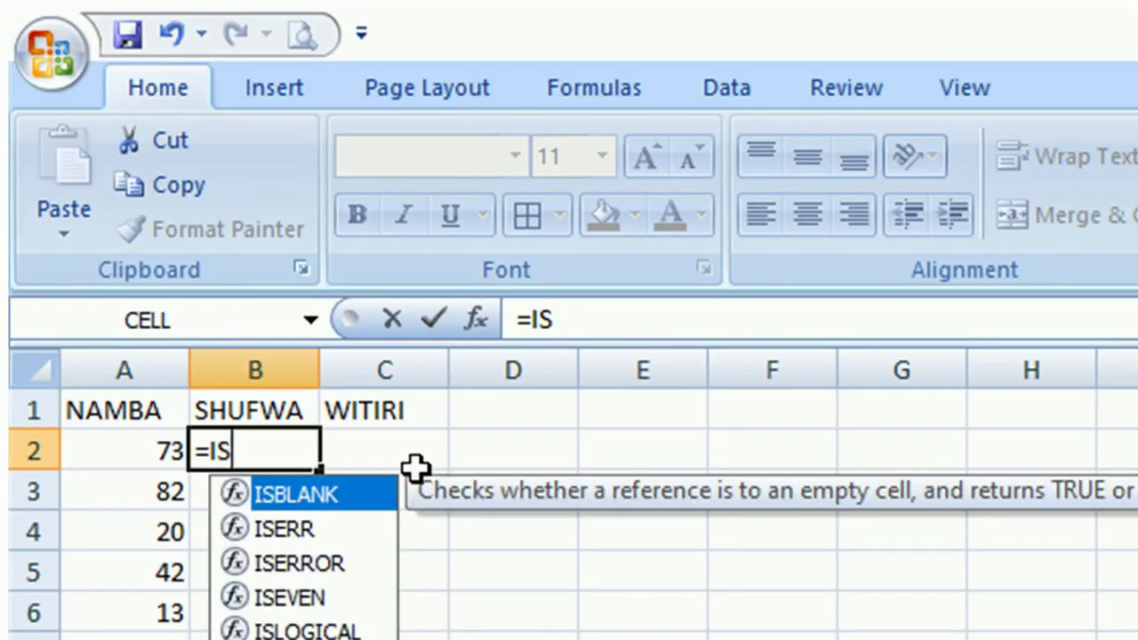
type("EVEN")
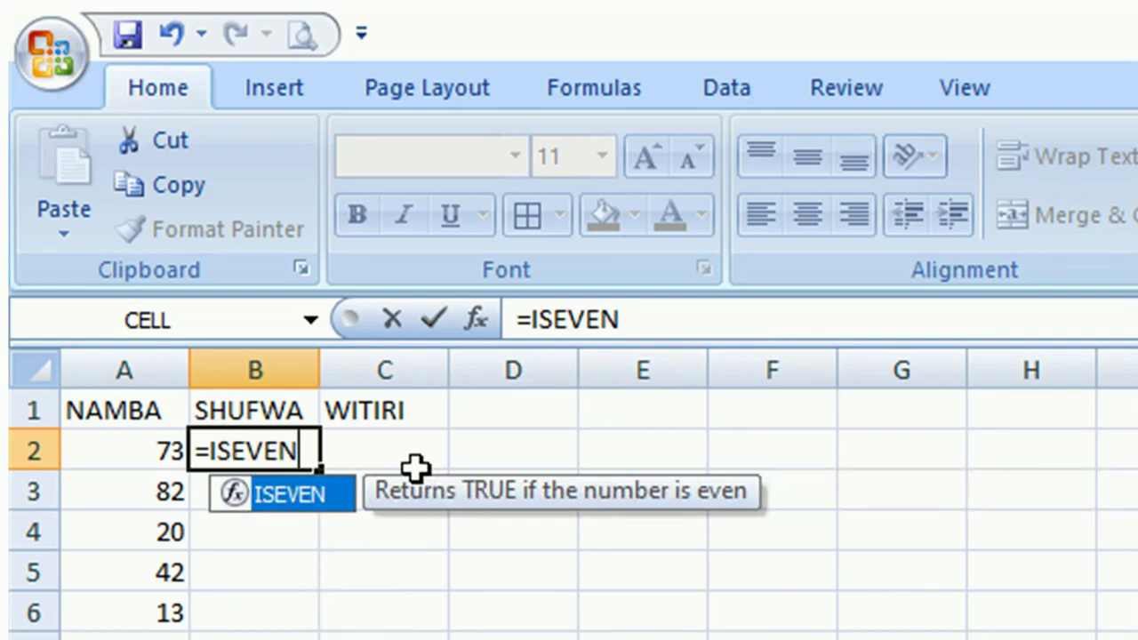
type("(")
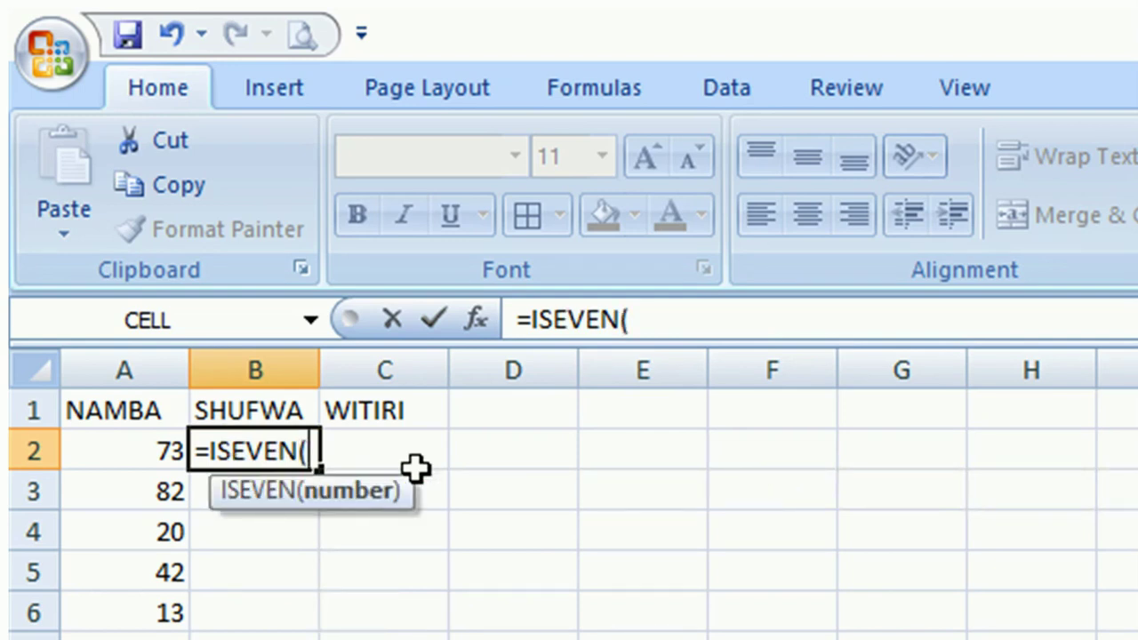
type("A2")
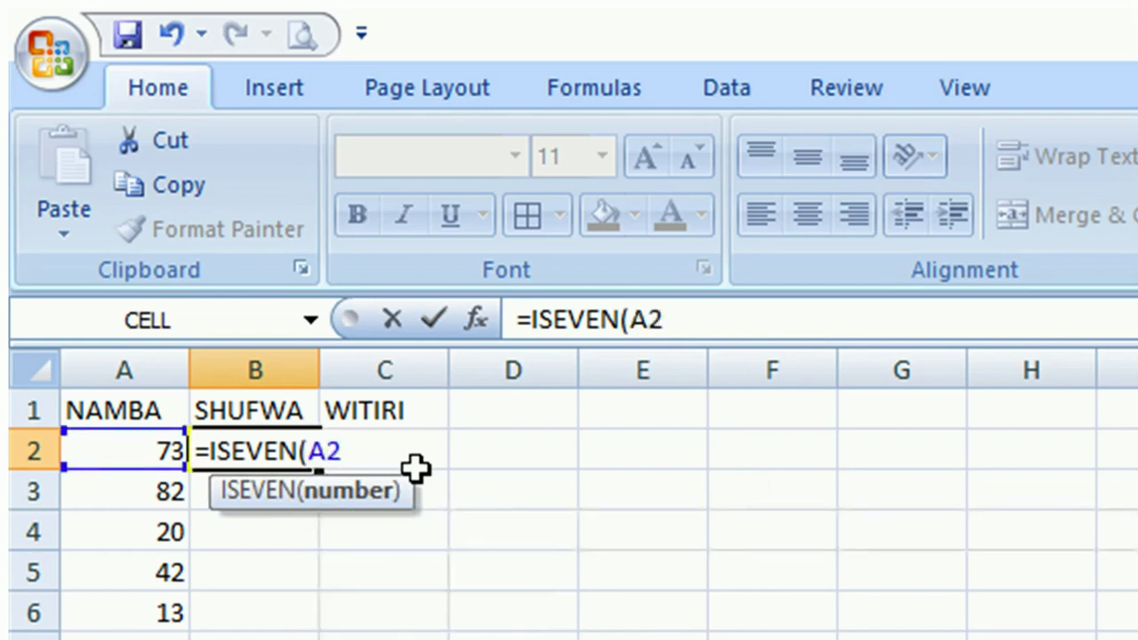
type(")")
key("Return")
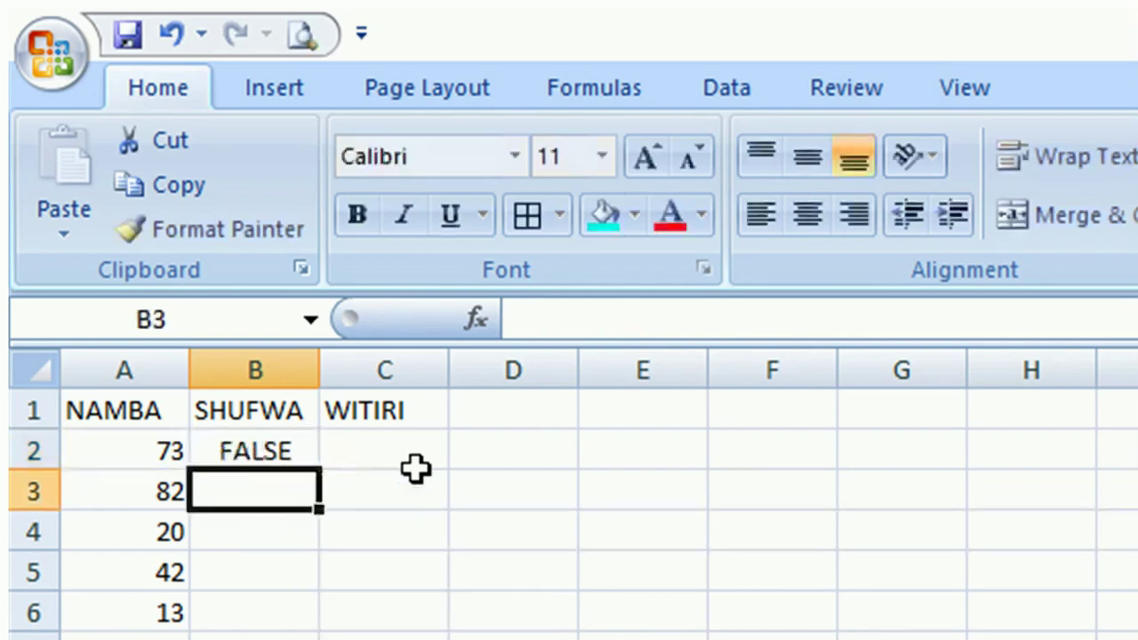
Fill the ISEVEN formula from B2 down column B to row 101.
left_click(271, 455)
left_click_drag(322, 468, 311, 498)
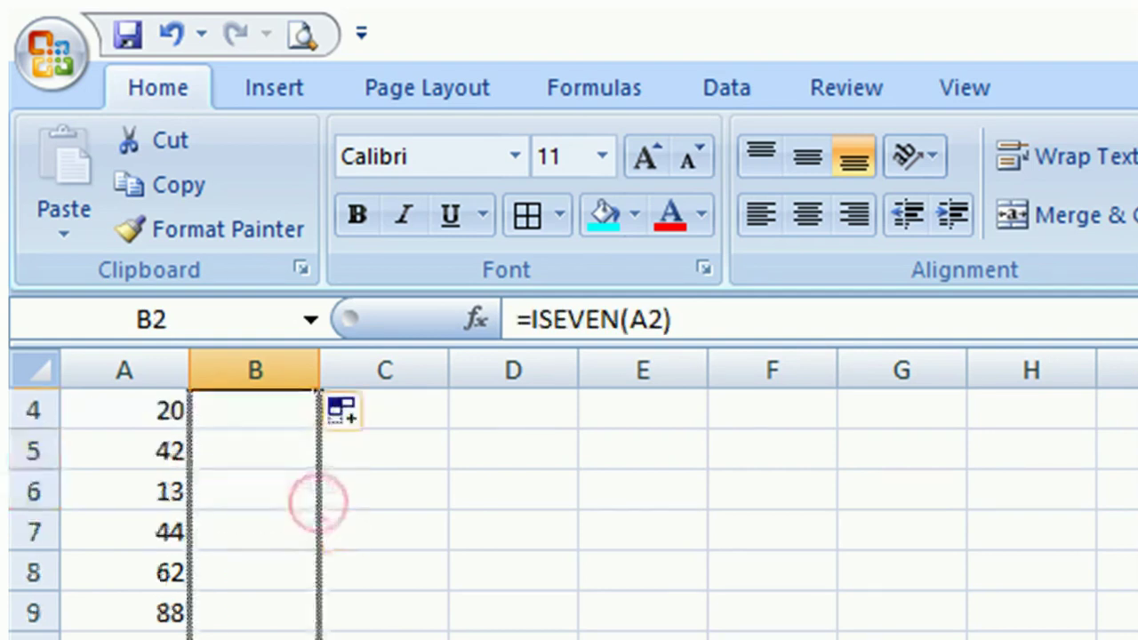
left_click_drag(322, 507, 321, 633)
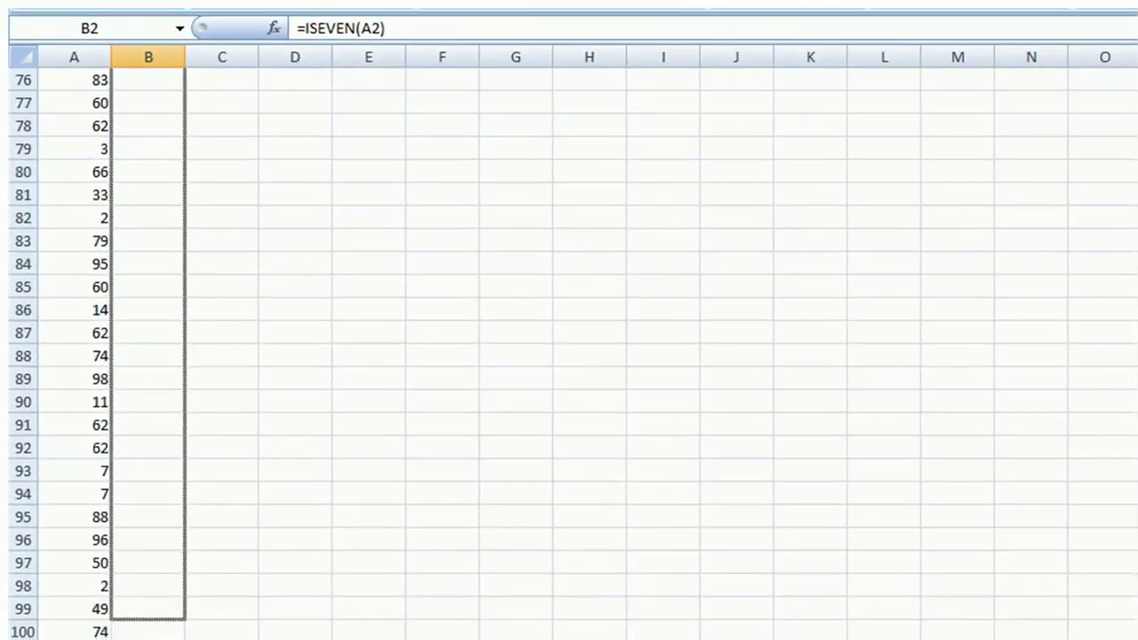
left_click_drag(173, 636, 161, 549)
left_click(157, 378)
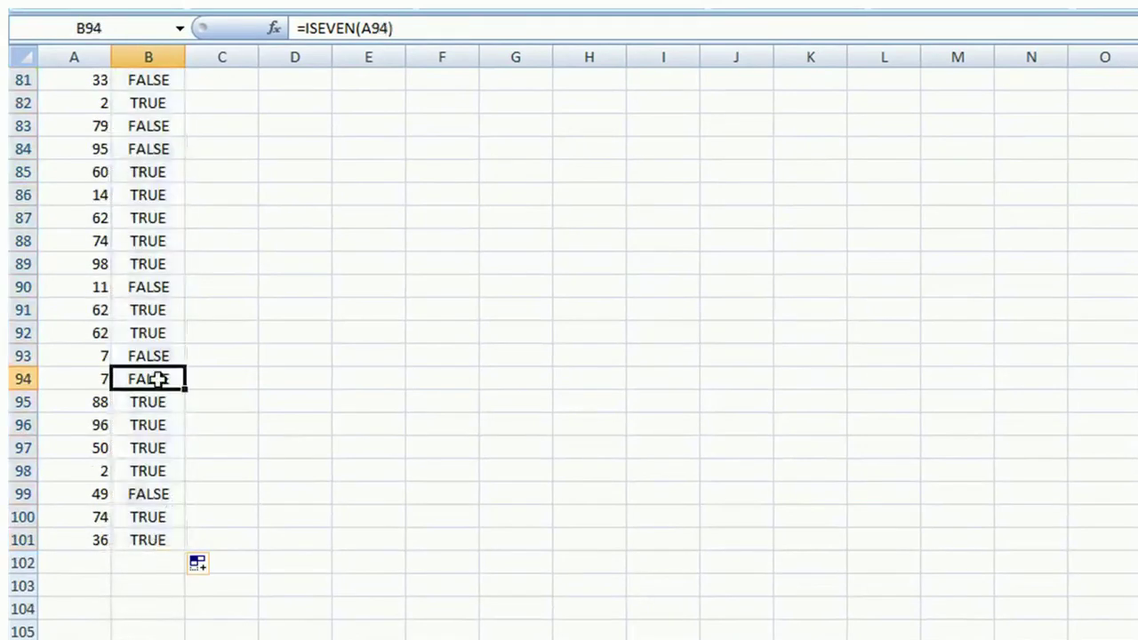
Spot-check the TRUE/FALSE results in rows 85–93, then begin typing =ISODD(A2) in C2.
left_click(153, 357)
left_click(158, 332)
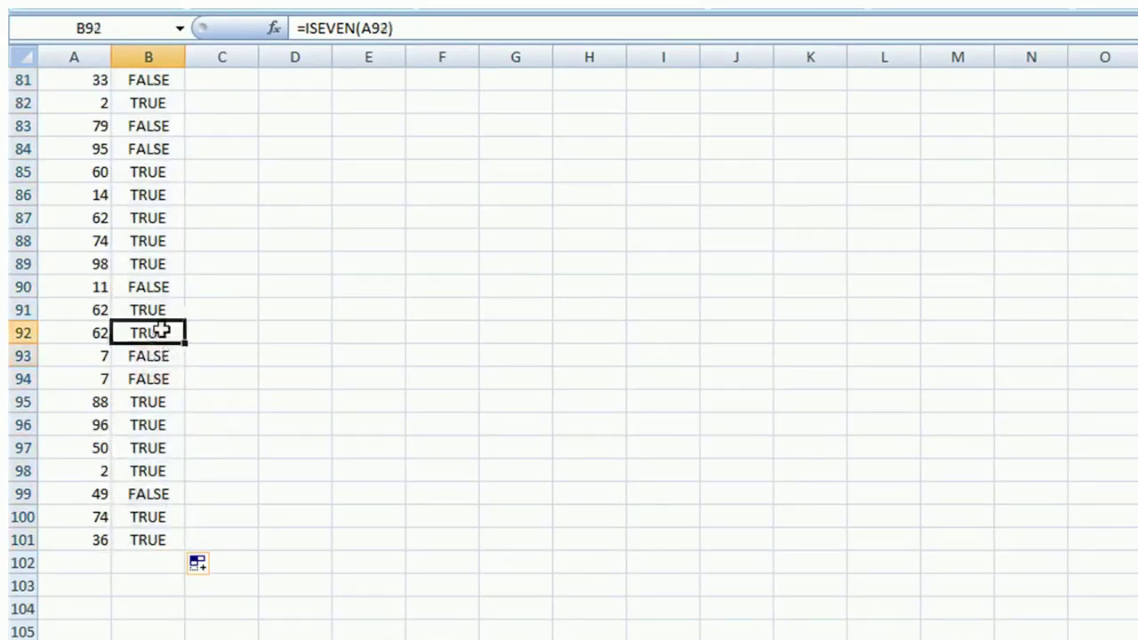
left_click(161, 309)
left_click(155, 264)
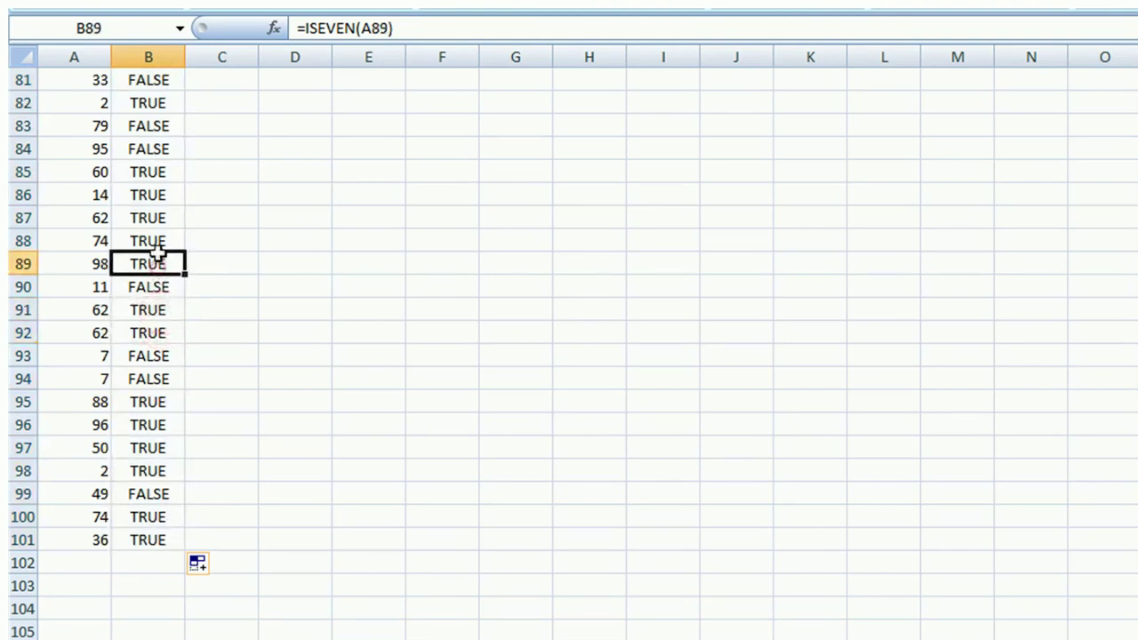
left_click(146, 174)
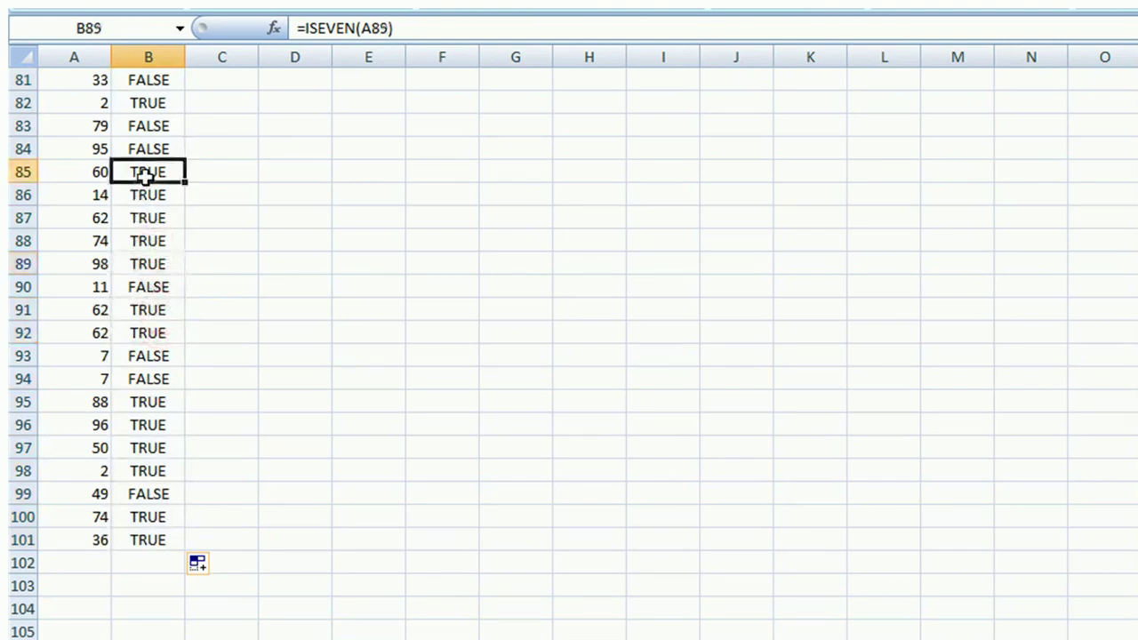
key("Up")
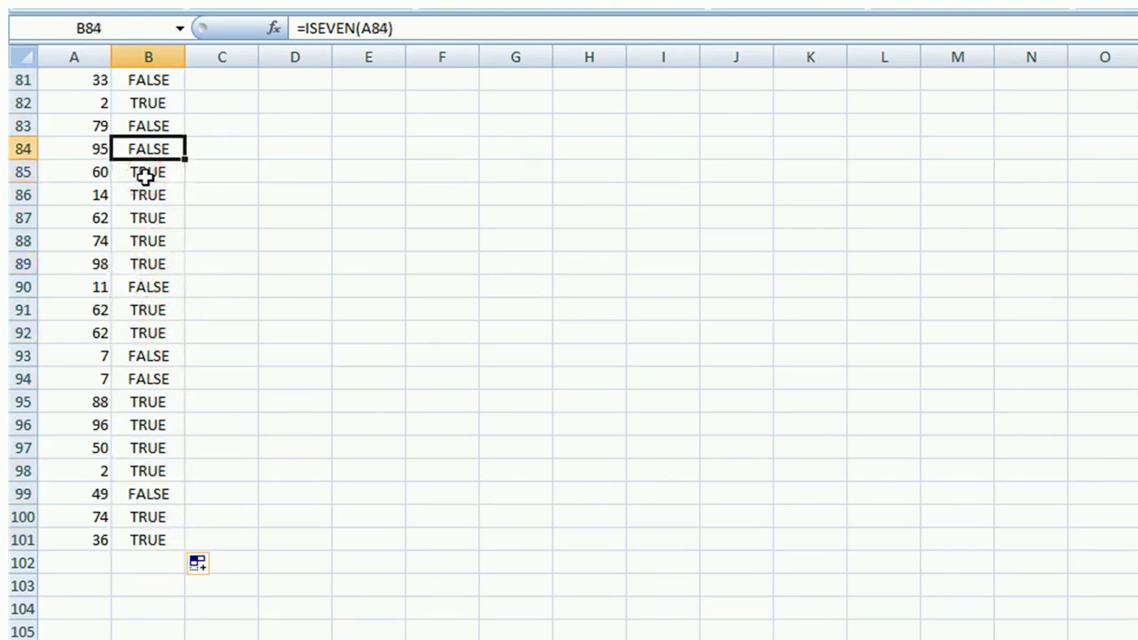
key("Up")
key("Up")
key("Up")
key("Up")
key("Up")
key("Up")
key("Up")
key("Up")
key("Up")
left_click(203, 103)
type("=")
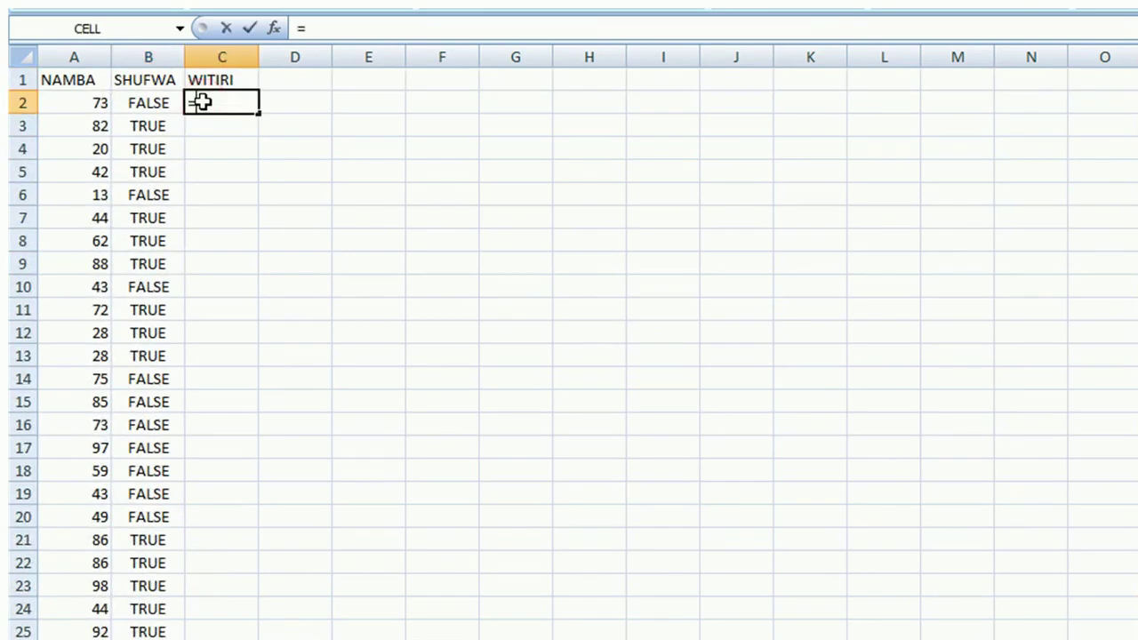
type("I")
type("SODD)")
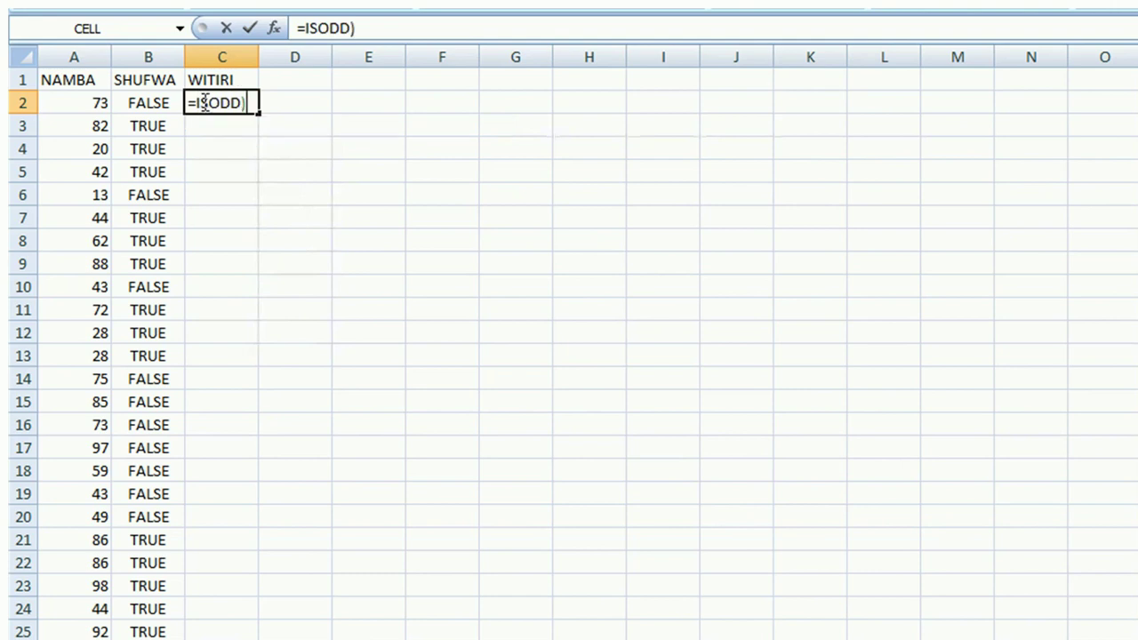
type("(")
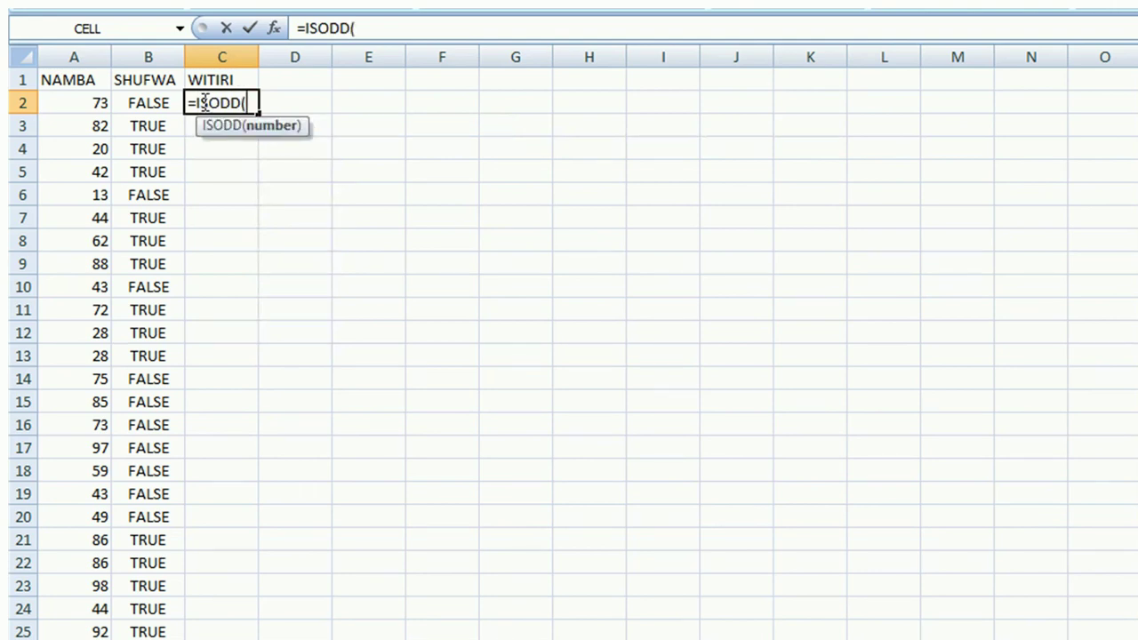
type("A2)")
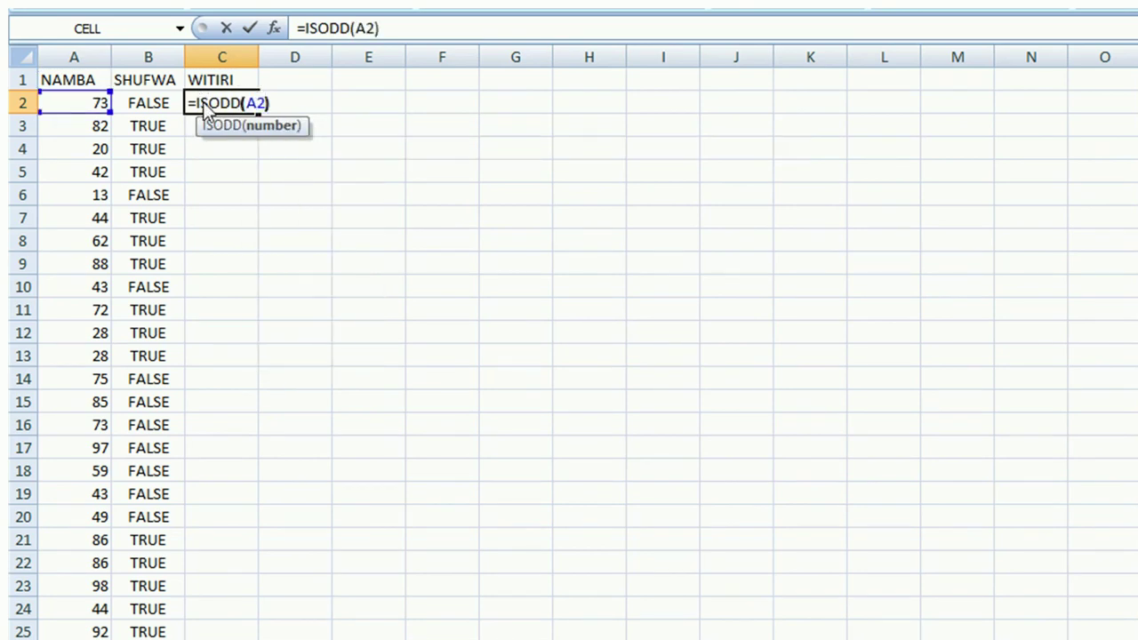
Commit =ISODD(A2) in C2 and copy it down the WITIRI column to row 25.
key("Return")
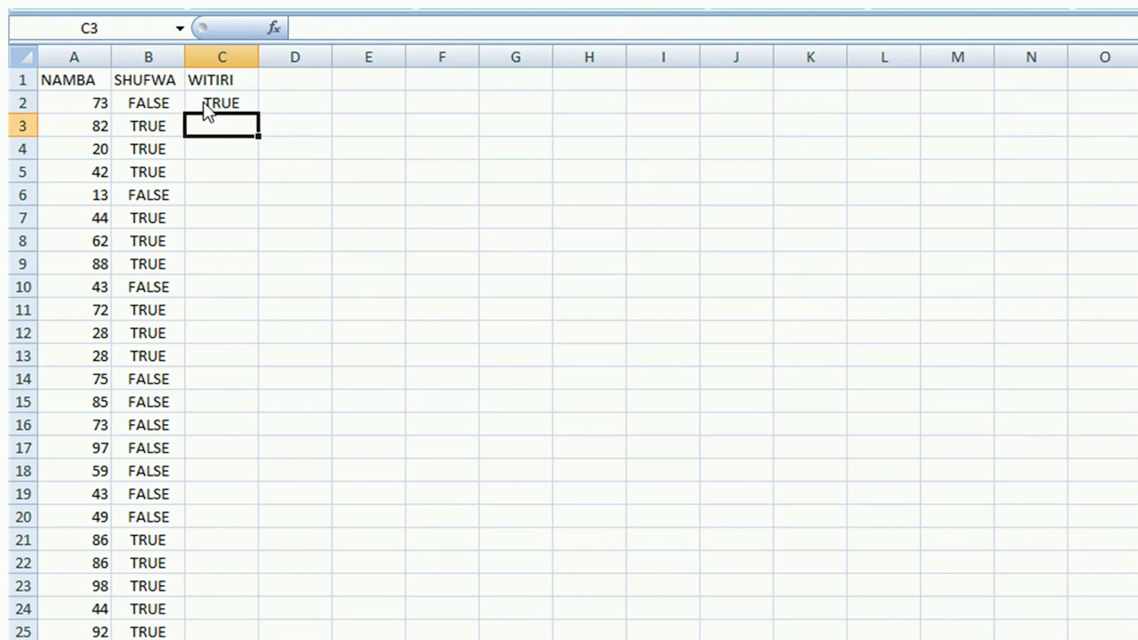
left_click(205, 103)
double_click(205, 102)
left_click(348, 104)
left_click(233, 103)
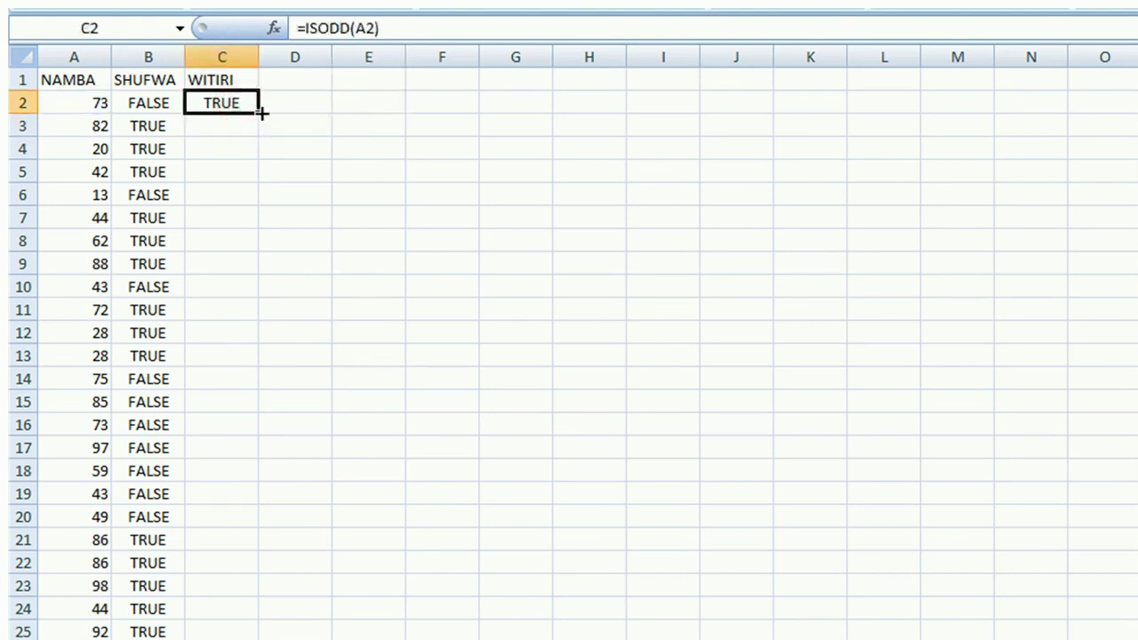
double_click(263, 113)
Compare the ISODD and ISEVEN results in row 10.
left_click(289, 117)
left_click(222, 103)
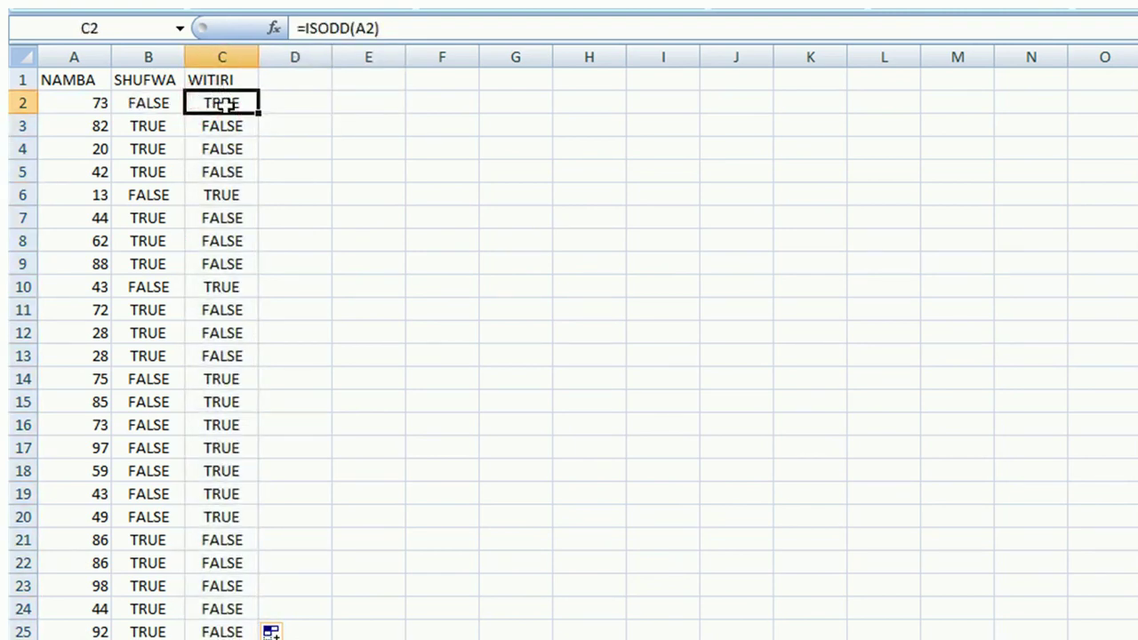
left_click(220, 284)
left_click(148, 286)
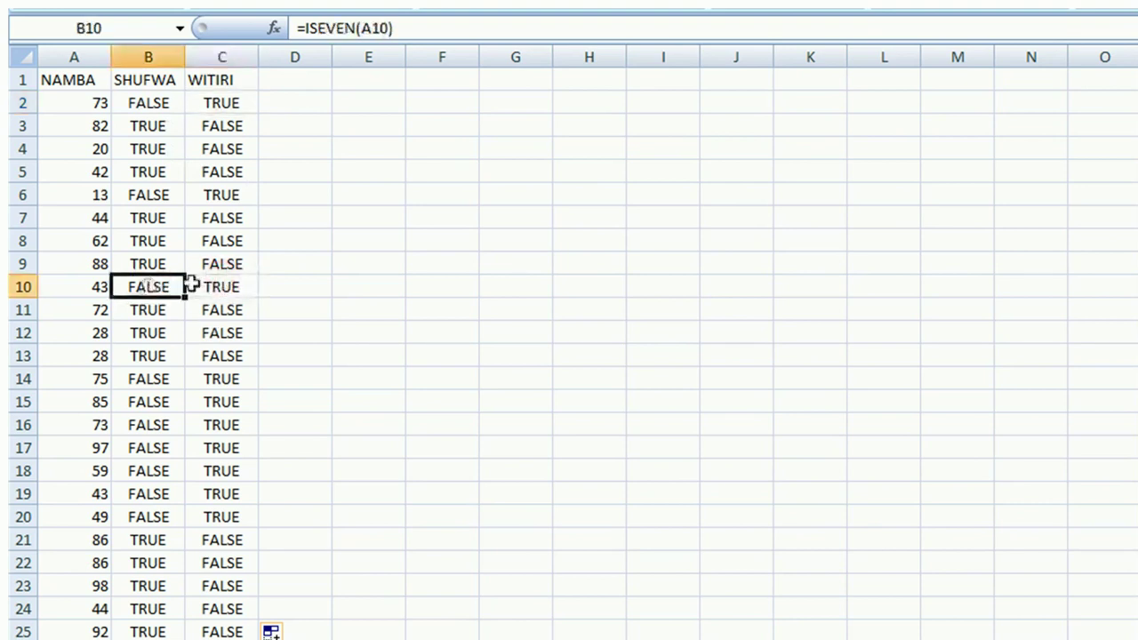
left_click(231, 287)
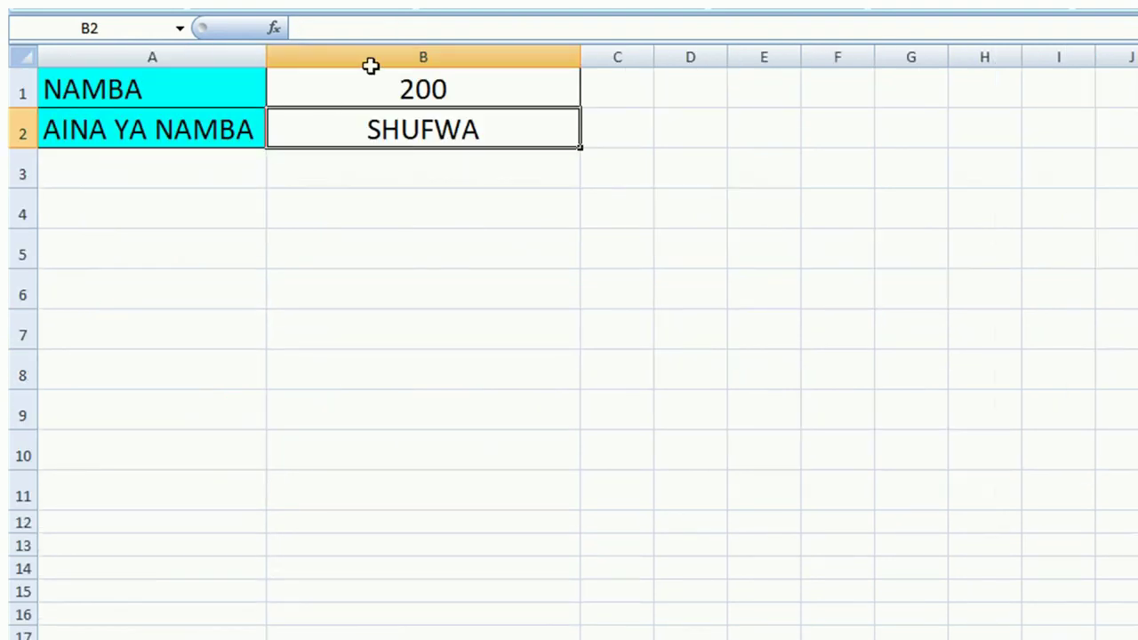
Replace the number 200 with 101.
left_click(392, 86)
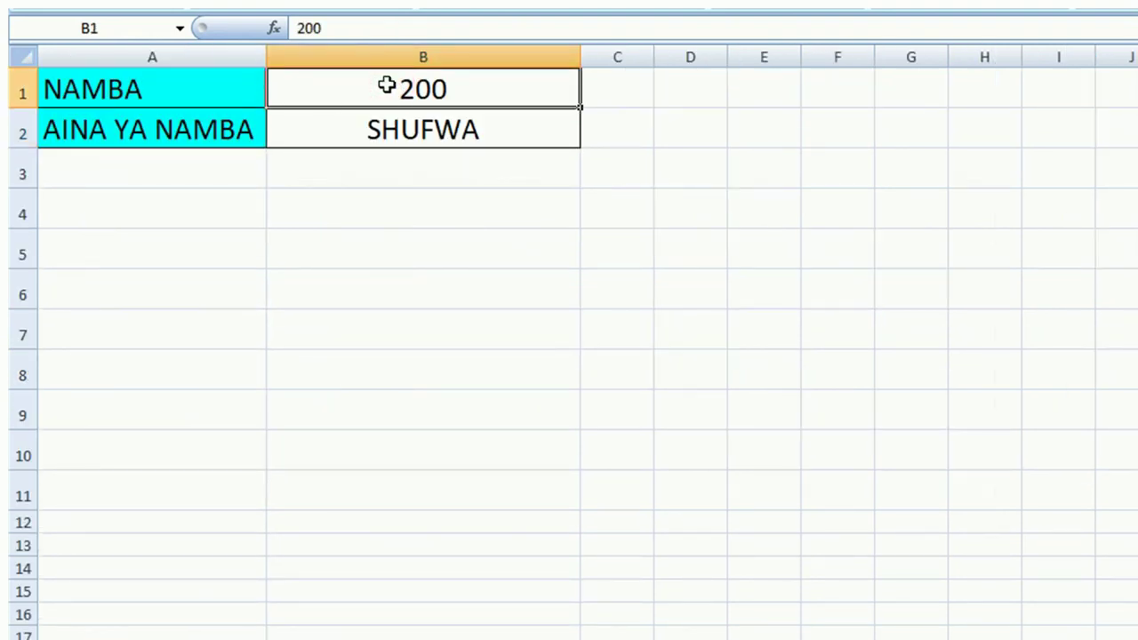
type("101")
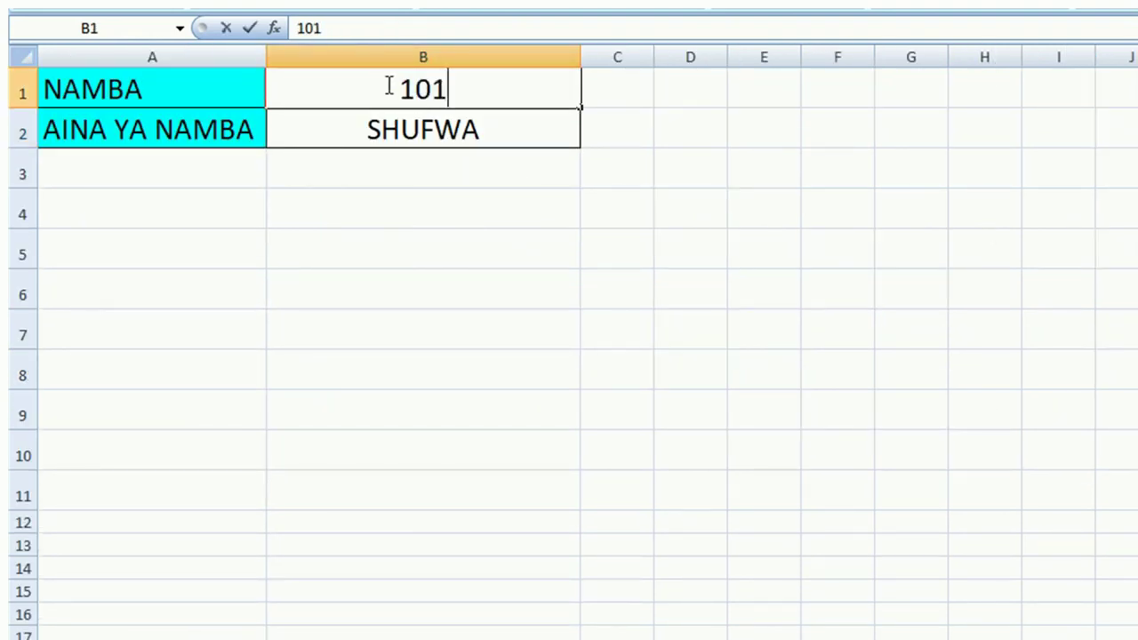
key("Return")
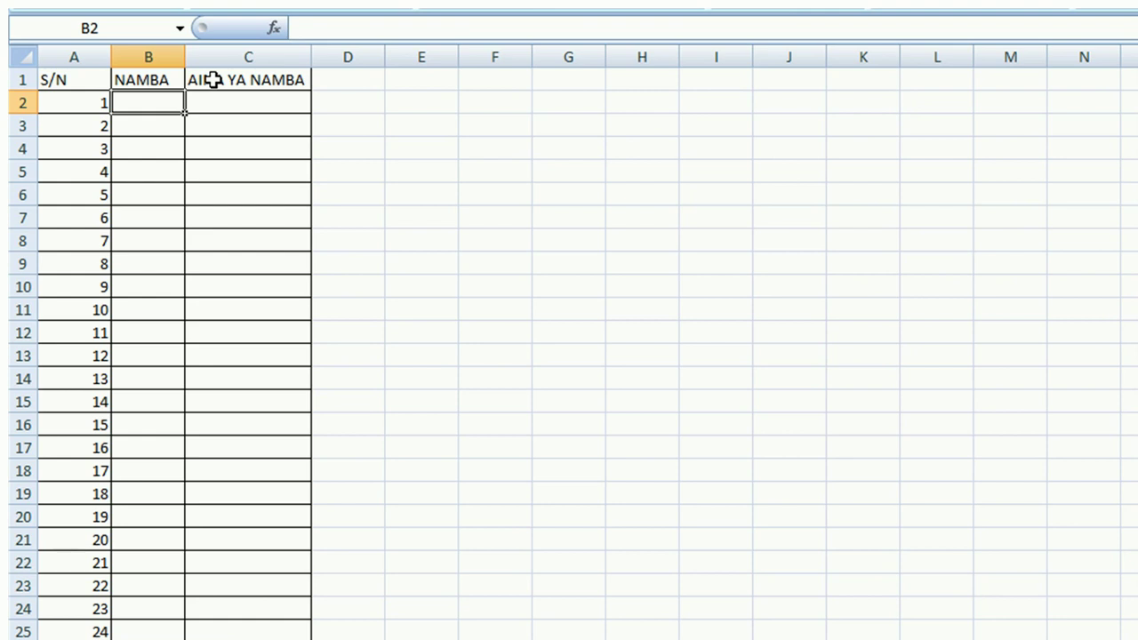
Enter =IF(ISEVEN(B2),"SHUFWA",IF(ISODD(B2),"WITIRI")) in C2.
left_click(217, 97)
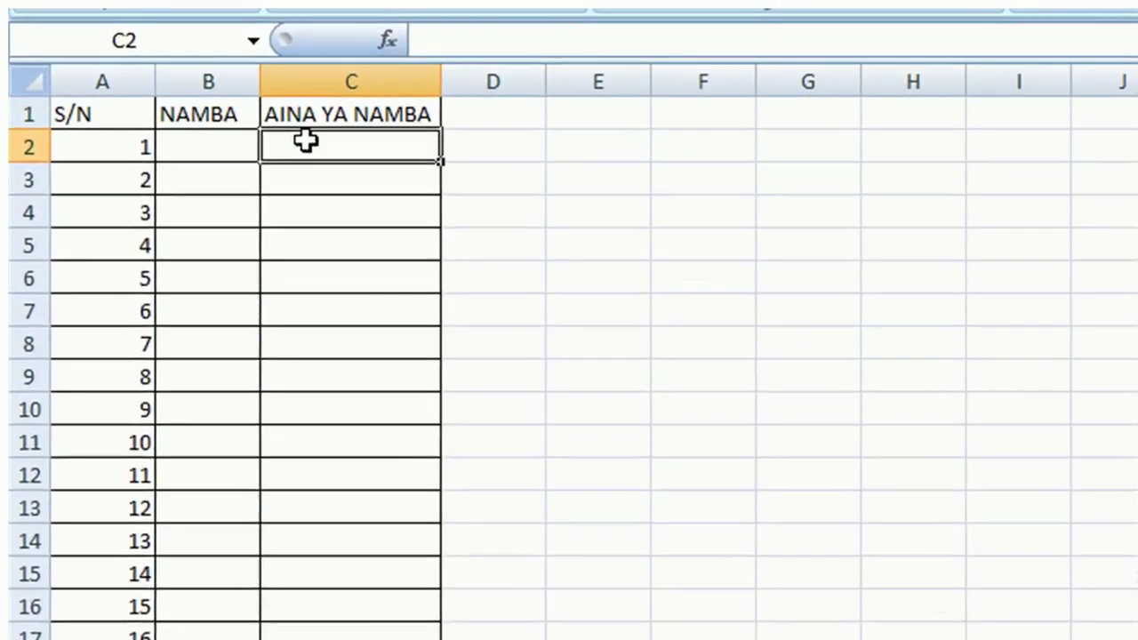
type("=")
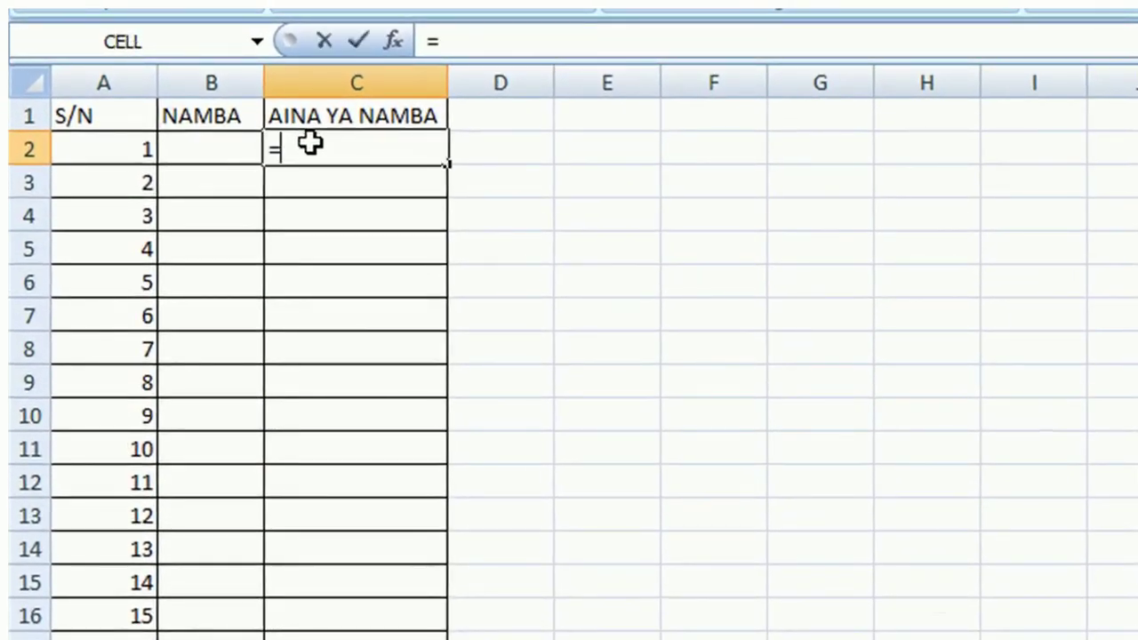
type("IF(")
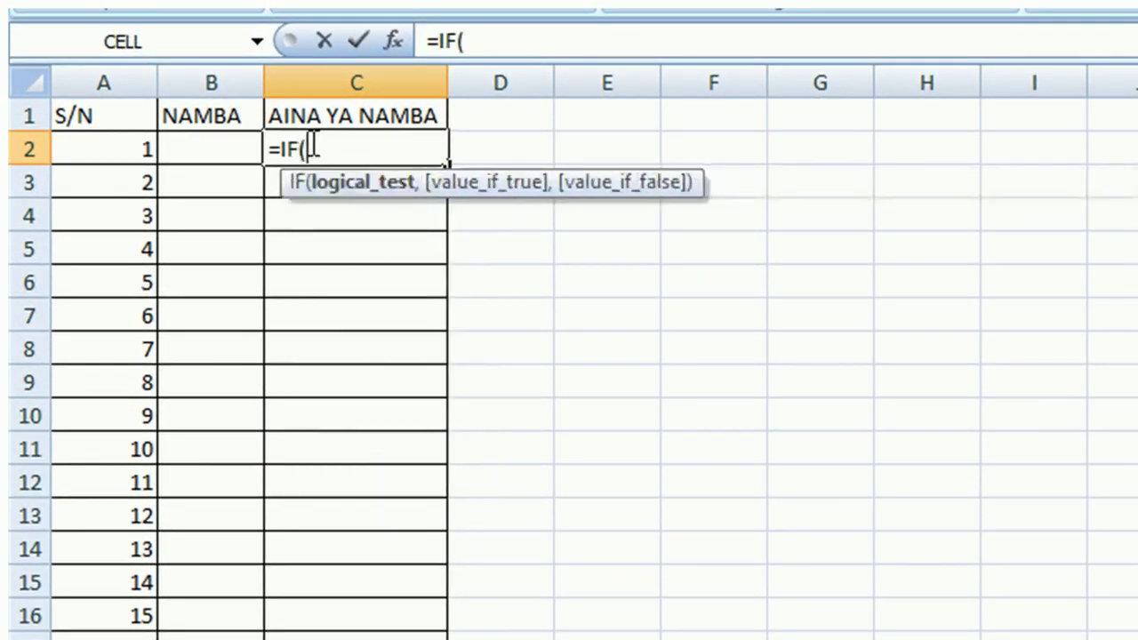
type("ISEVEN(B")
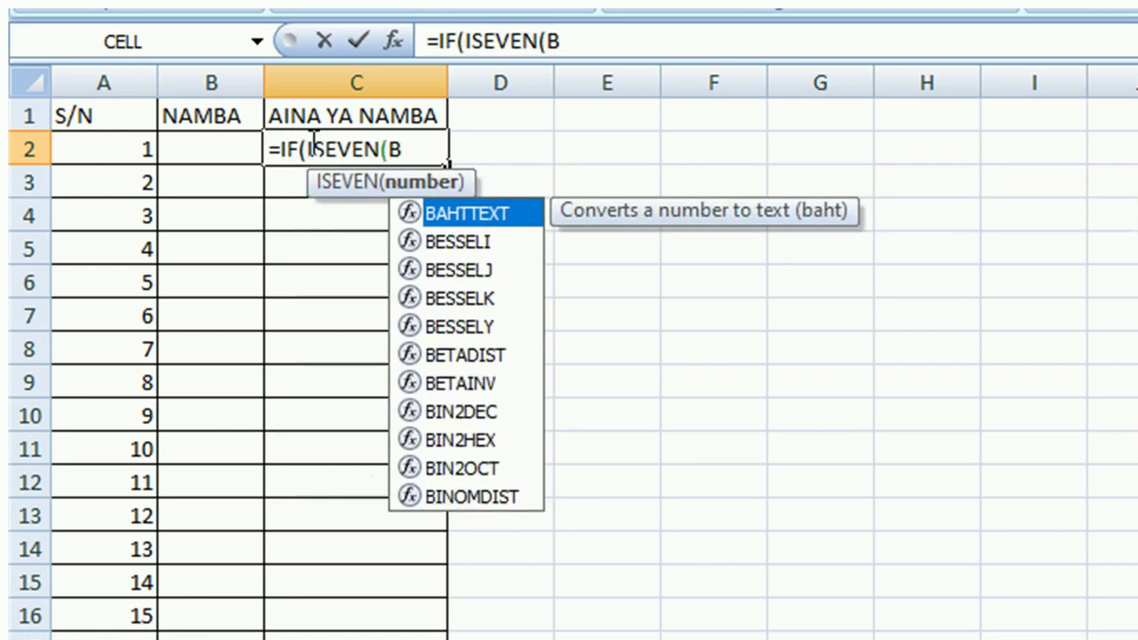
type("2),\"SHUFWA\",")
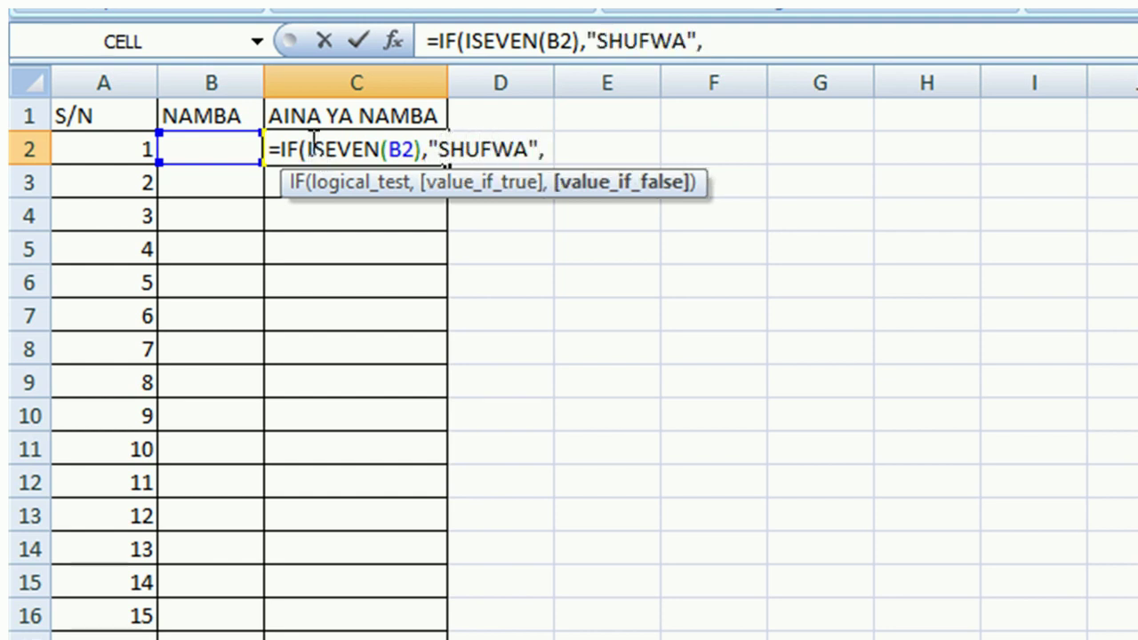
type("IF(ISD")
key("BackSpace")
type("ODD(B2),\"WIR")
key("BackSpace")
type("TIRI\"))")
key("Return")
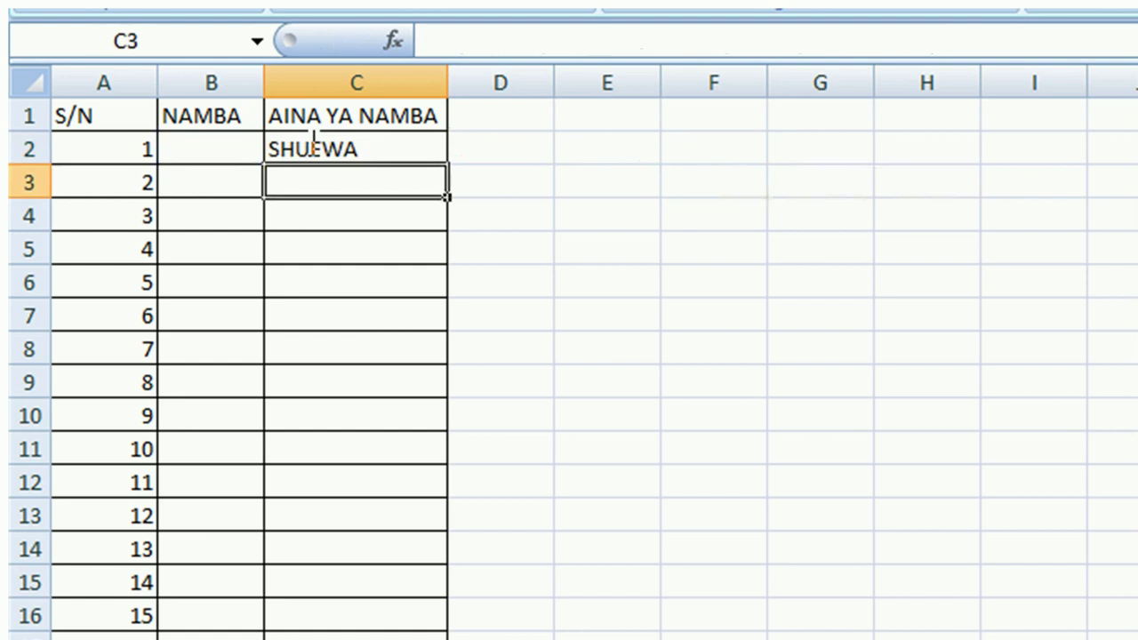
left_click(320, 150)
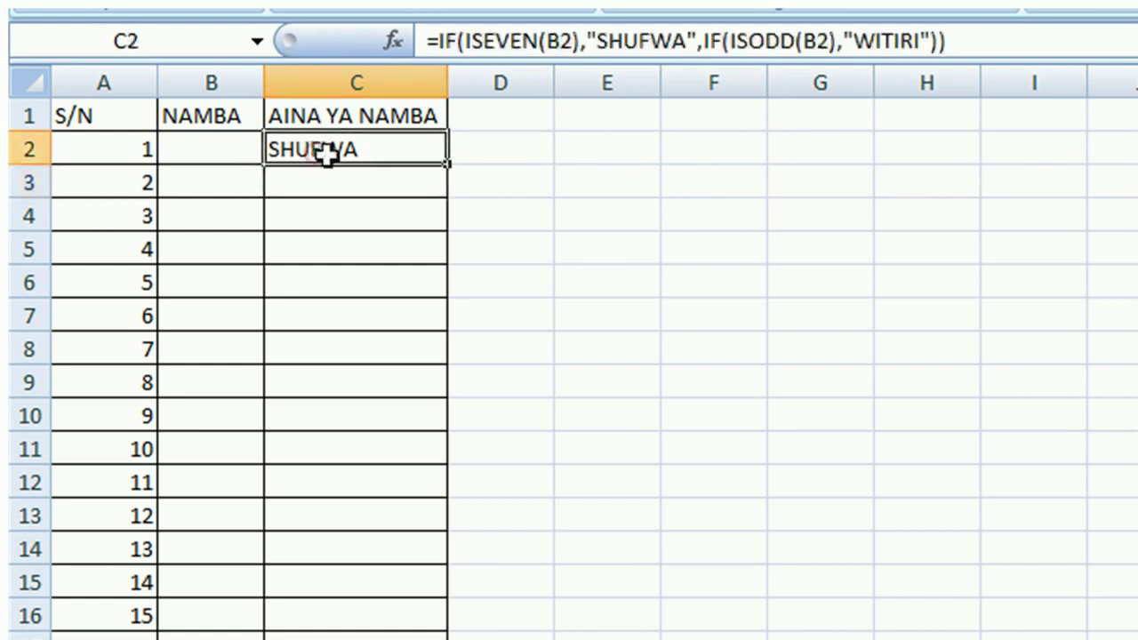
left_click(189, 150)
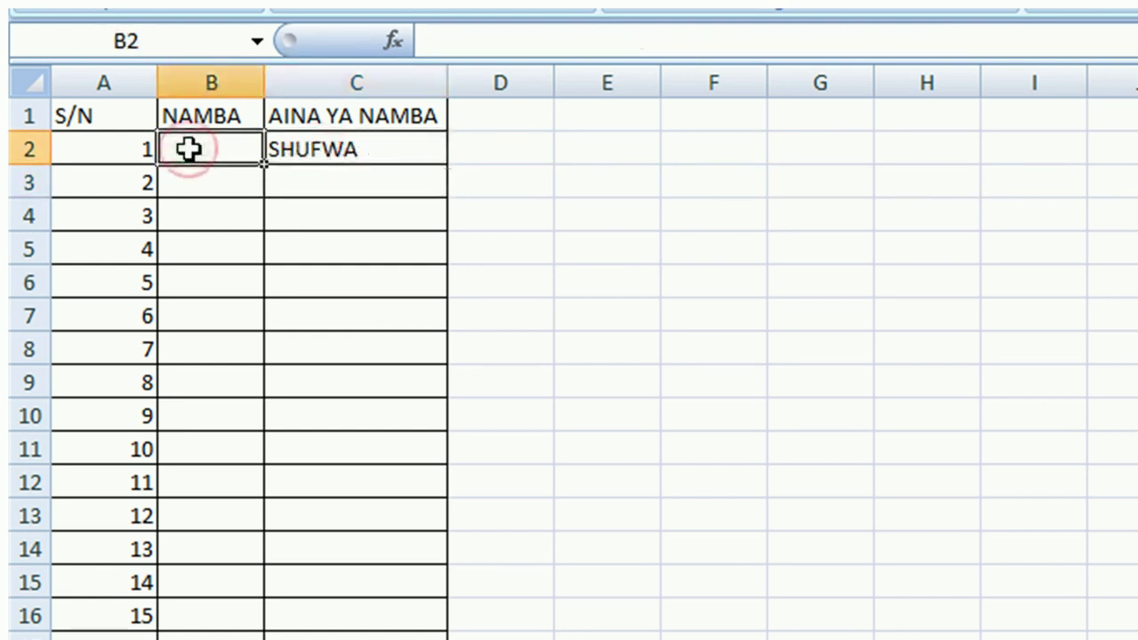
type("2")
key("Return")
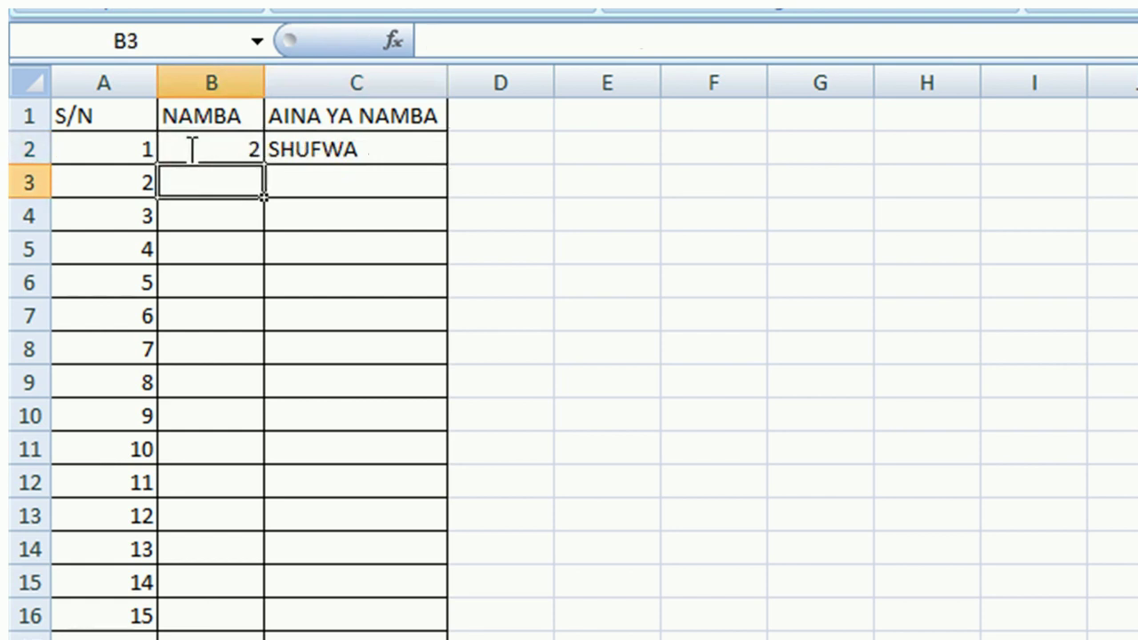
left_click(192, 149)
type("1")
key("Return")
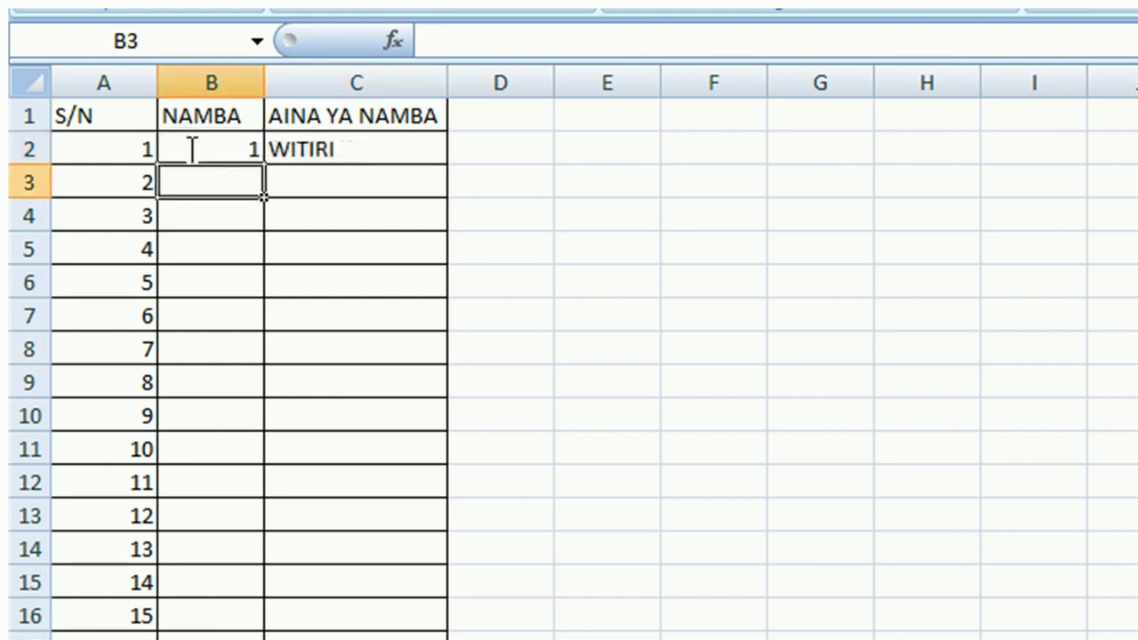
left_click(192, 150)
key("Delete")
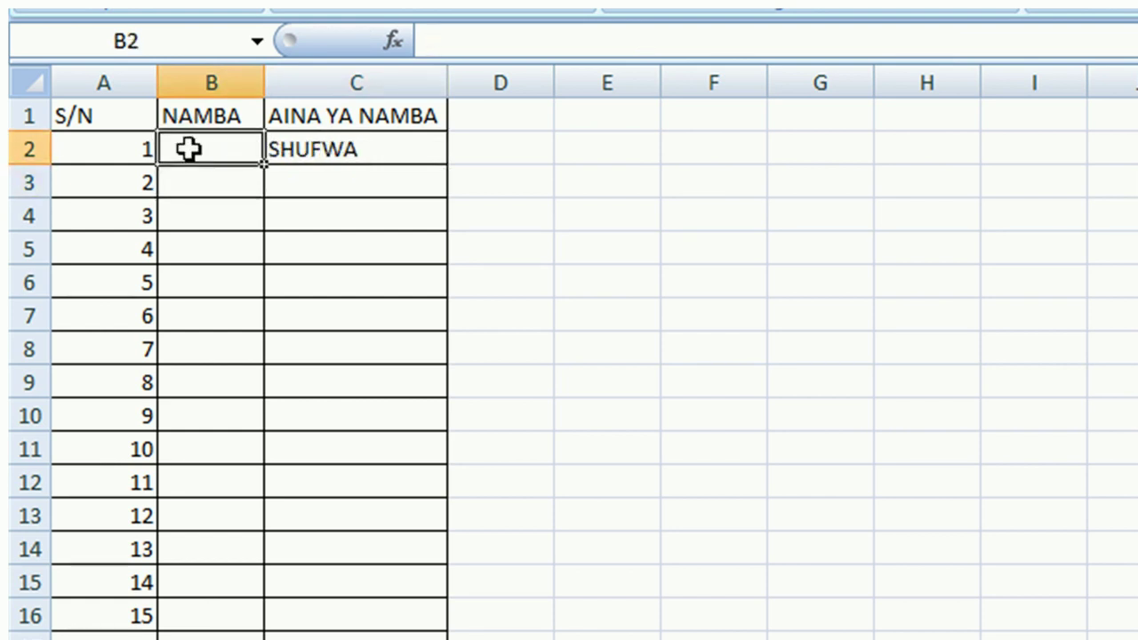
left_click(283, 147)
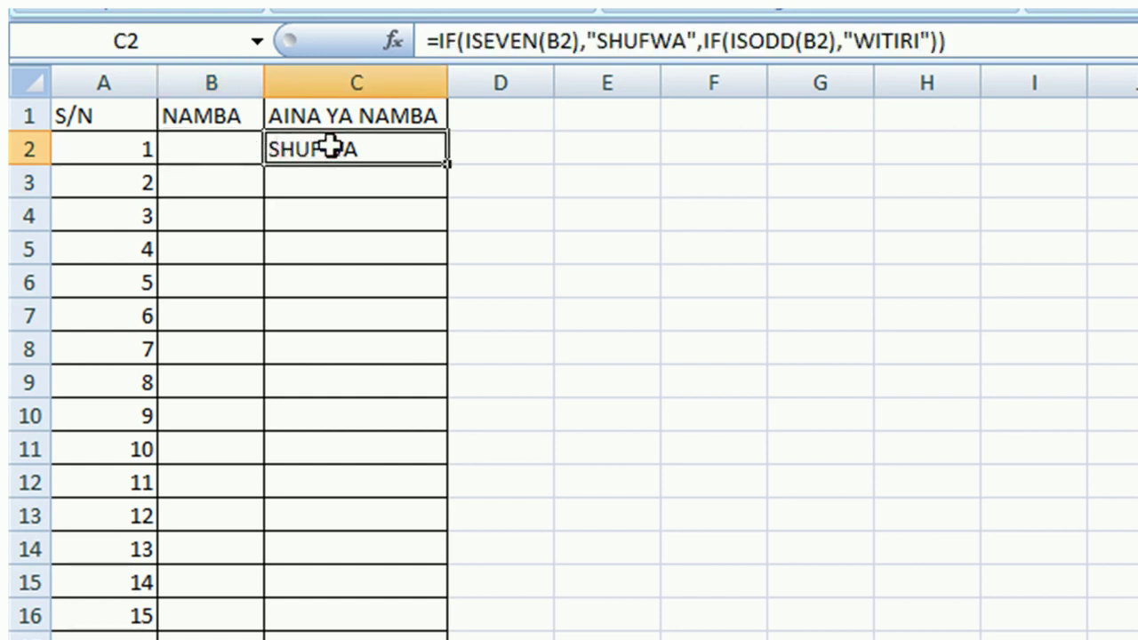
Prefix C2's formula with IF(B2="","", so blanks stay empty, then fill it to row 101.
double_click(330, 149)
type("IF")
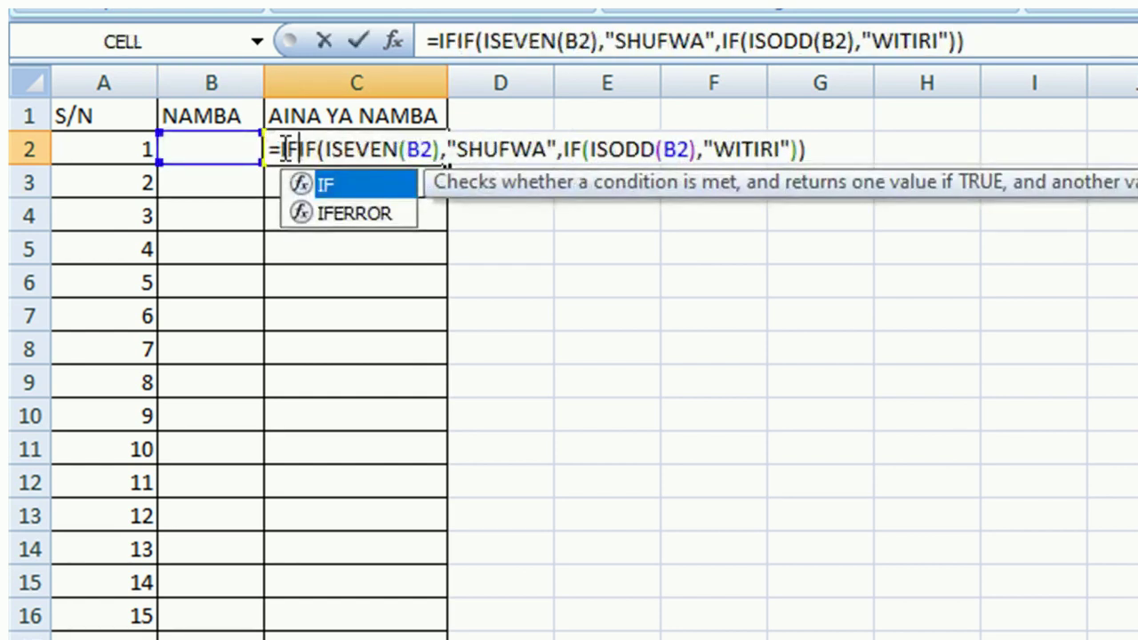
type("(B1=\"\",\"\",")
key("BackSpace")
type("2")
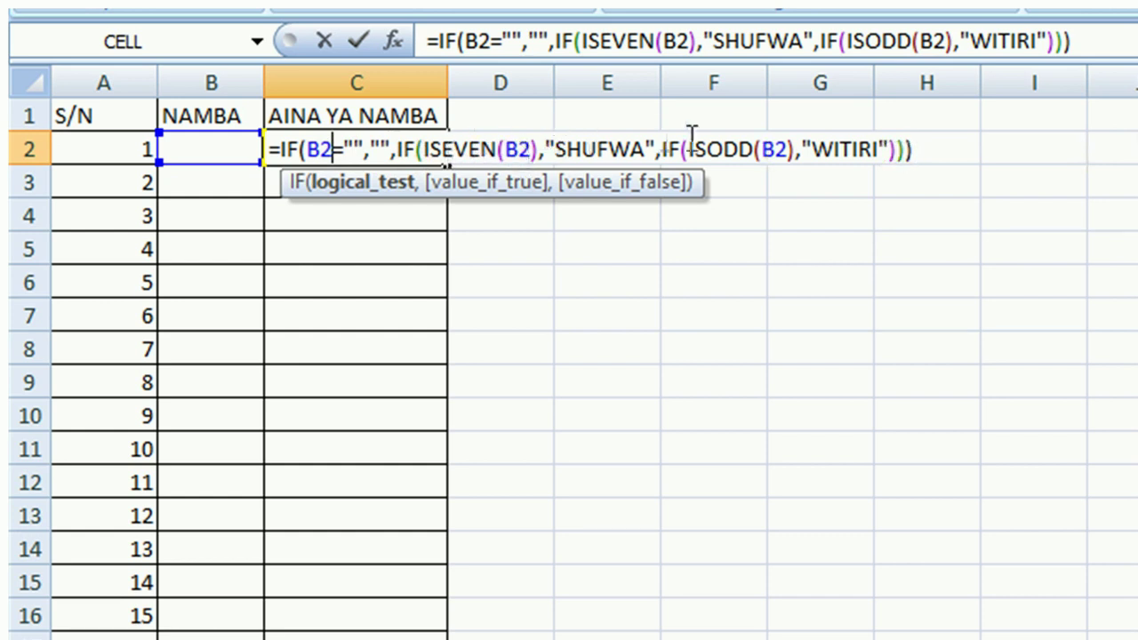
left_click(921, 151)
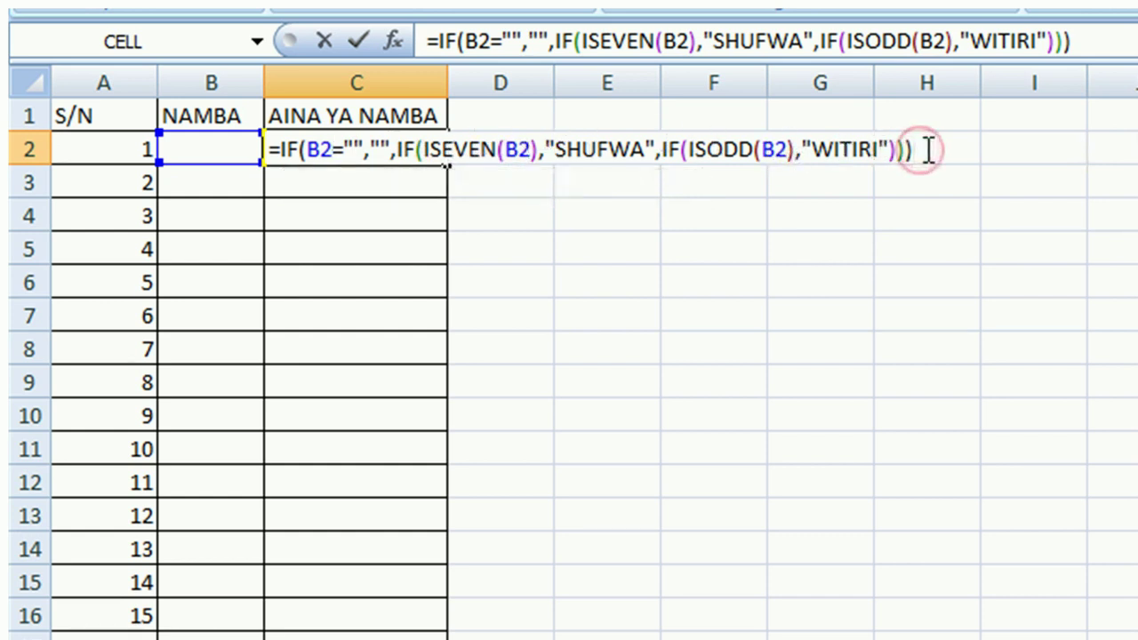
key("Return")
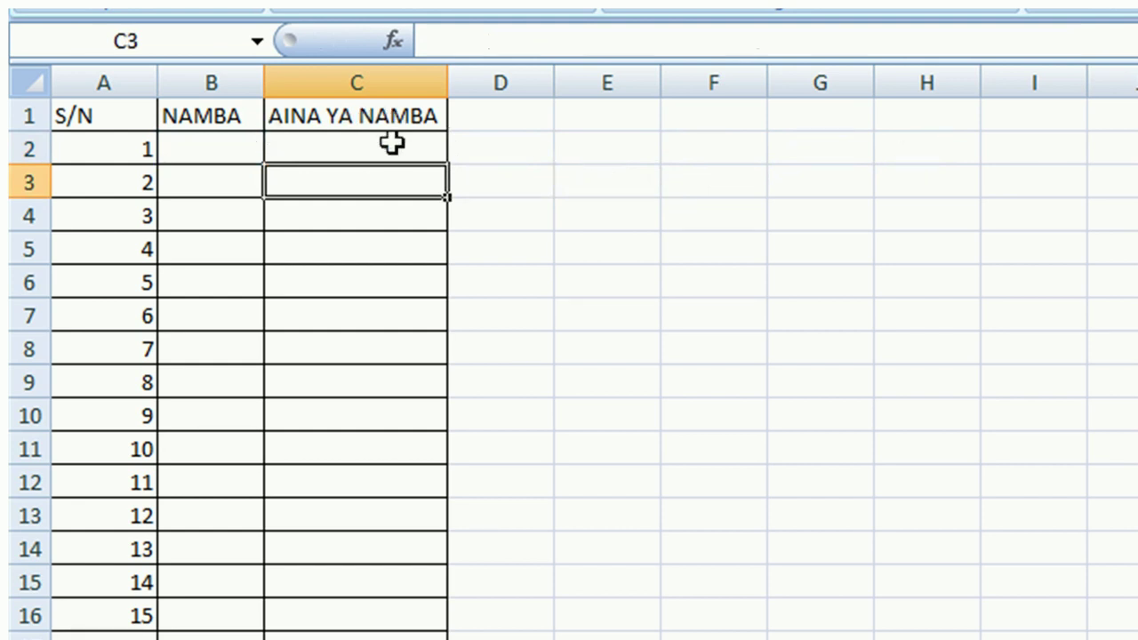
left_click(391, 149)
mouse_move(446, 165)
left_mouse_down()
mouse_move(311, 622)
mouse_move(236, 585)
left_mouse_up()
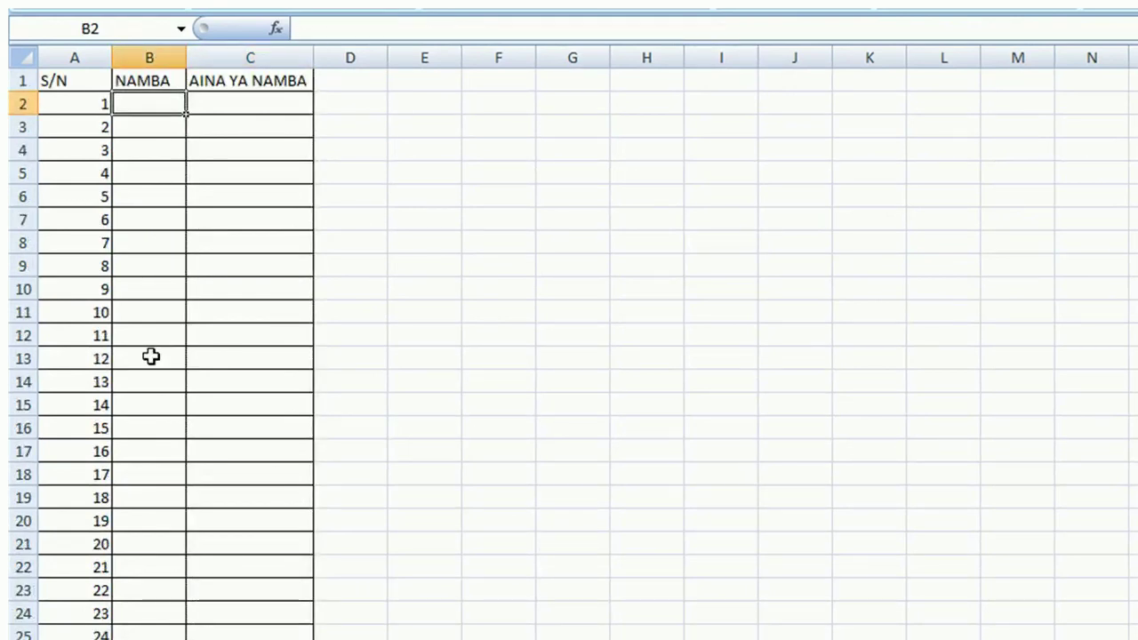
Enter 2, 3, 67 and 44 into B2:B5.
type("2")
key("Return")
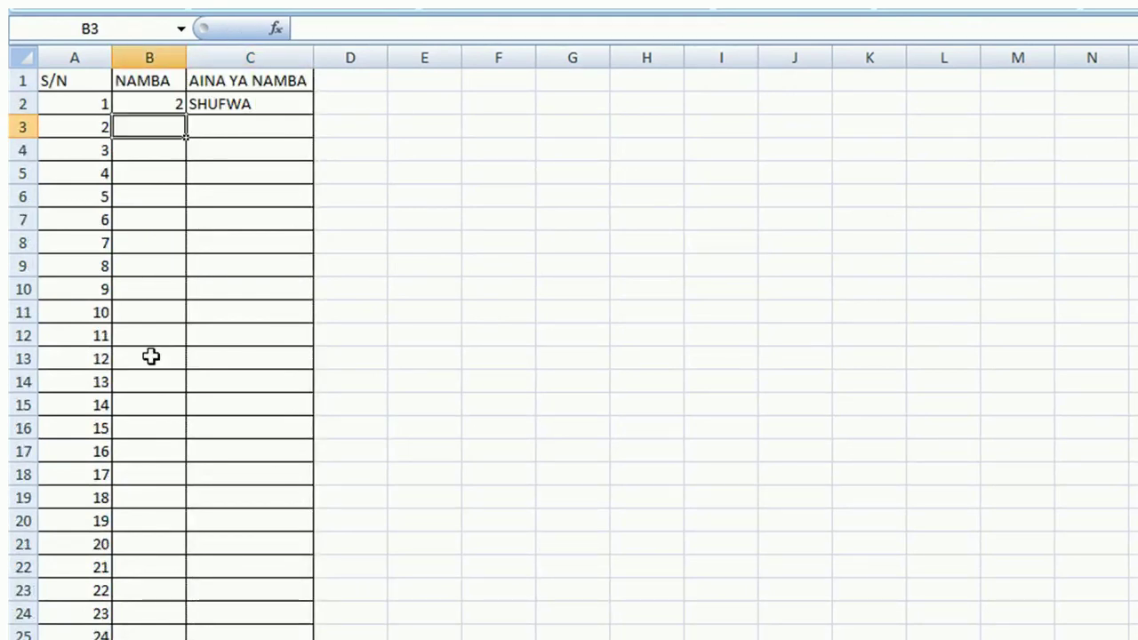
type("3")
key("Return")
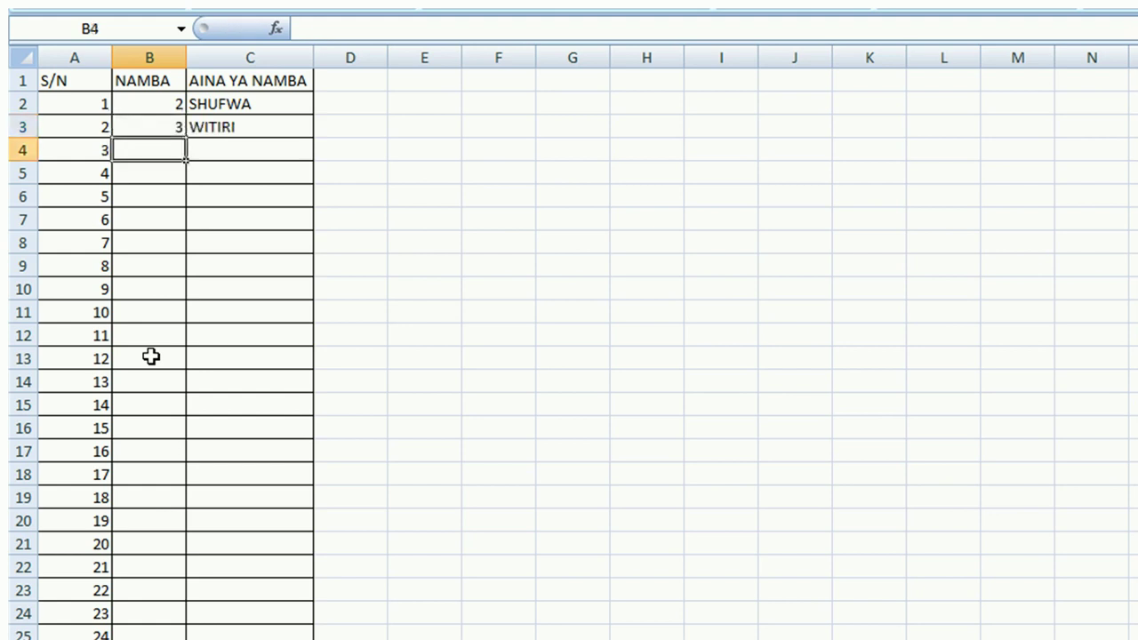
type("67")
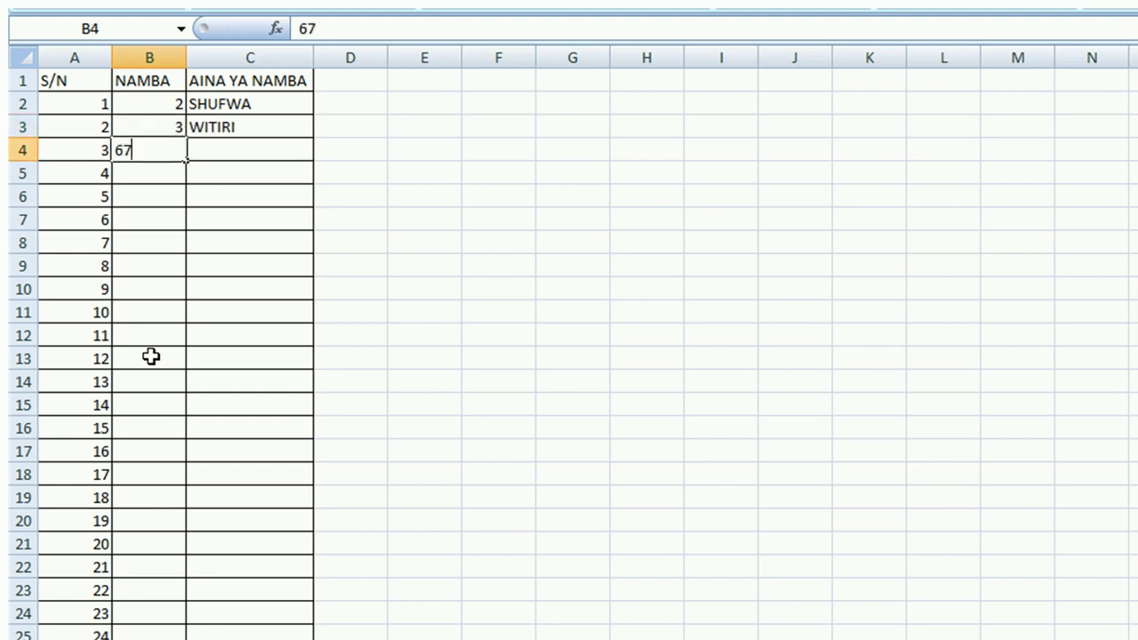
key("Return")
type("44")
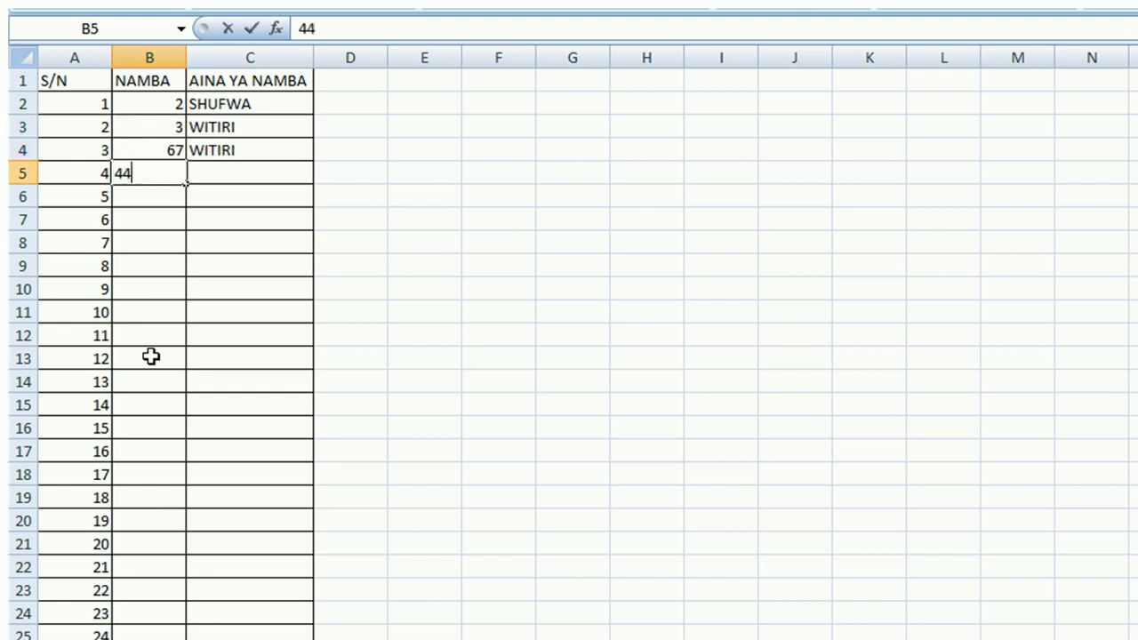
key("Return")
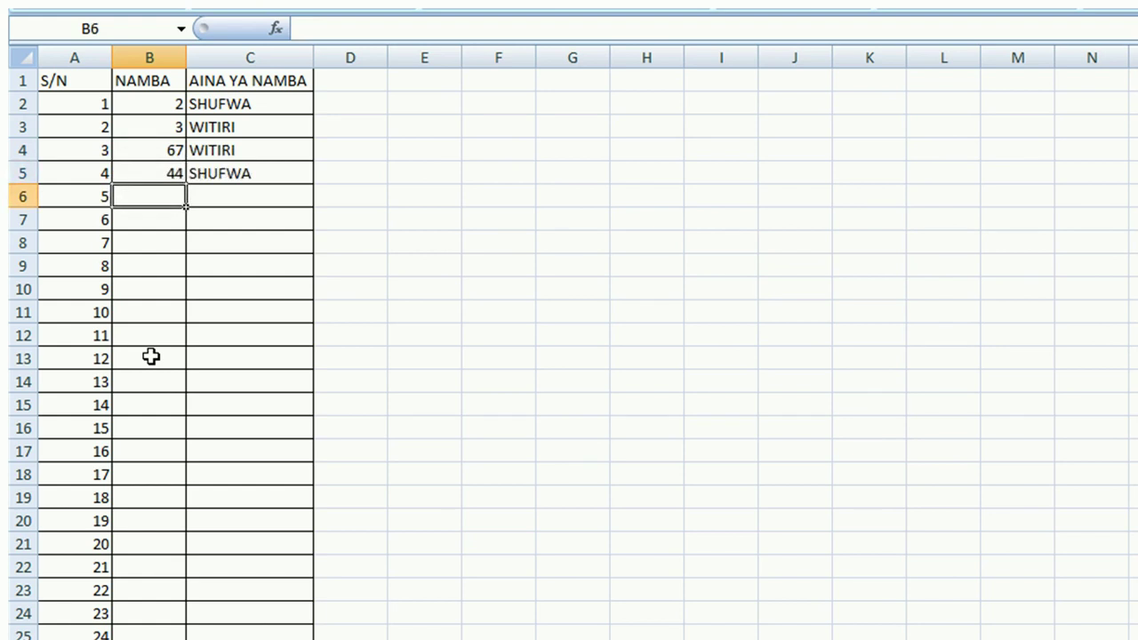